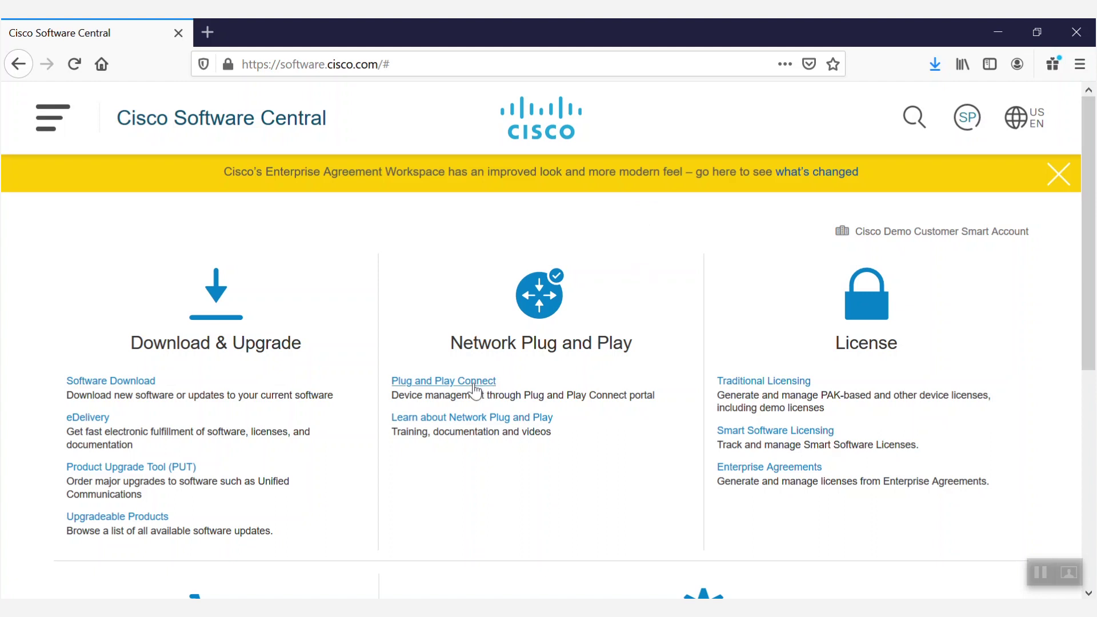
Step: Start a new controller profile in Plug and Play Connect, keeping PNP SERVER as the controller type
left_click(474, 386)
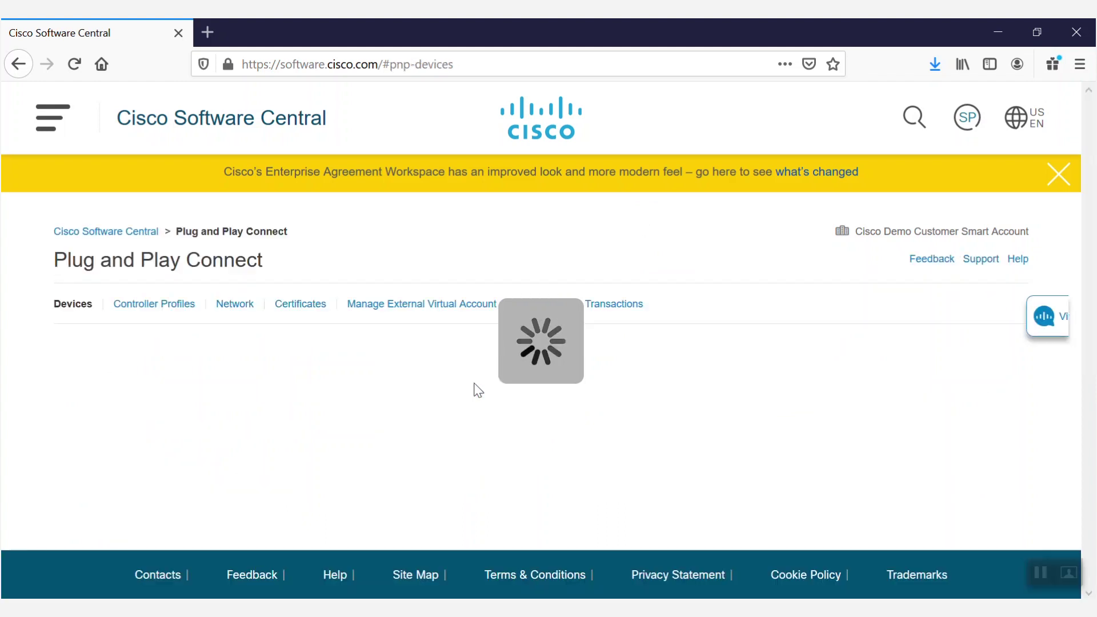
left_click(155, 306)
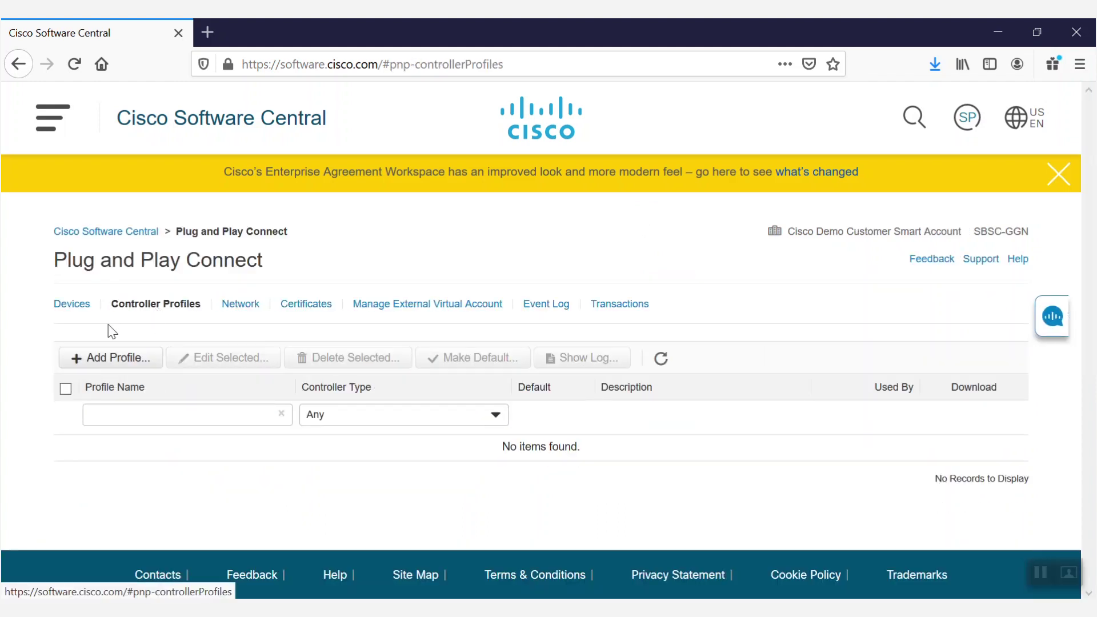
left_click(110, 361)
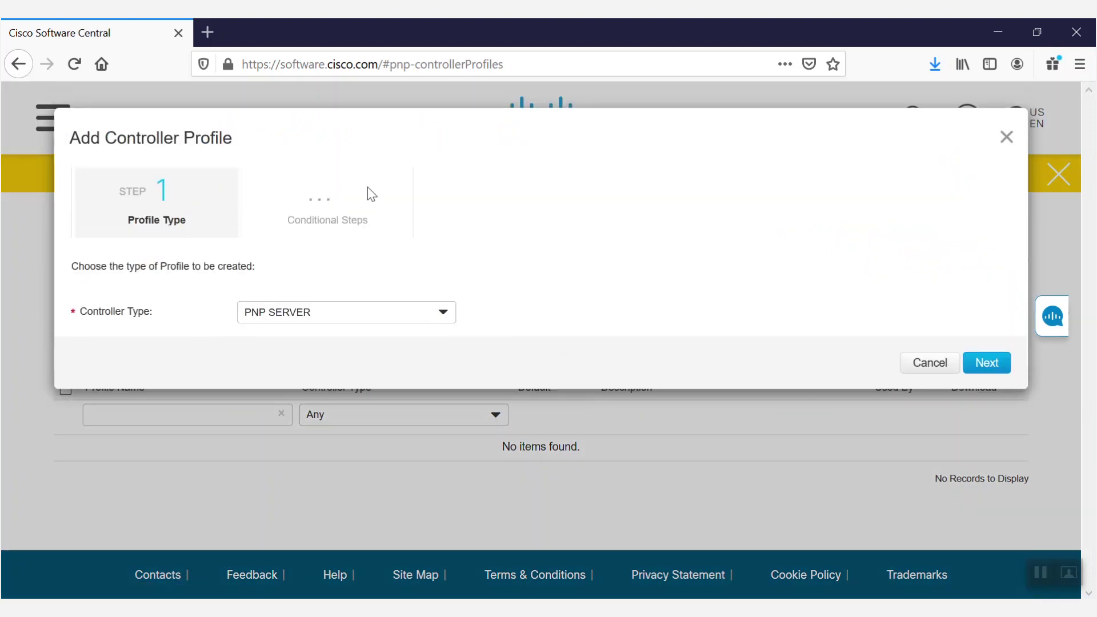
left_click(325, 311)
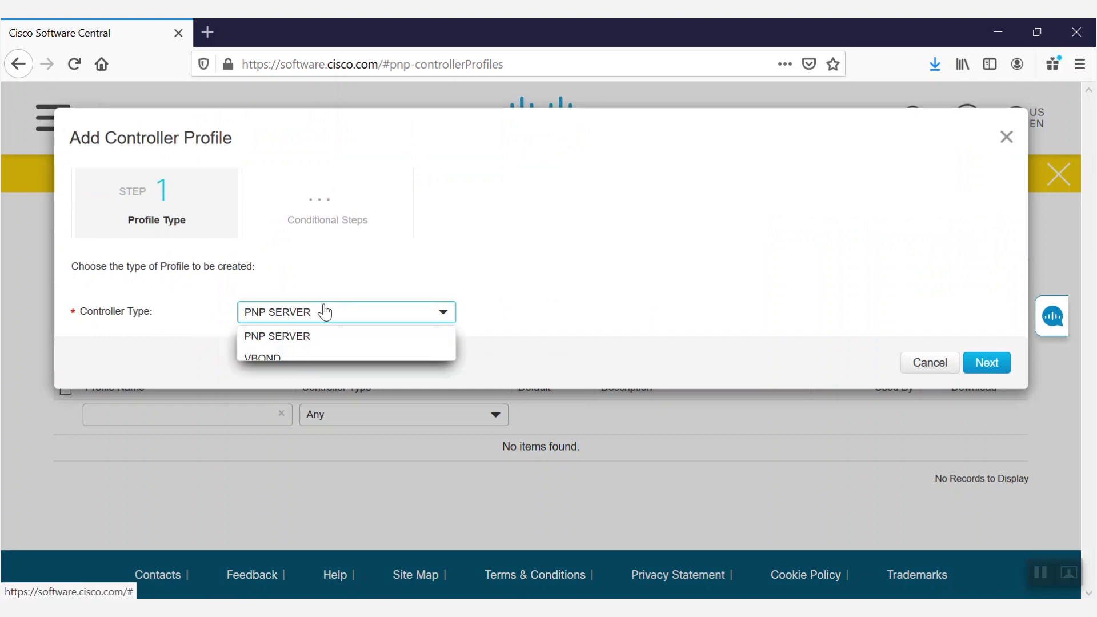
left_click(317, 333)
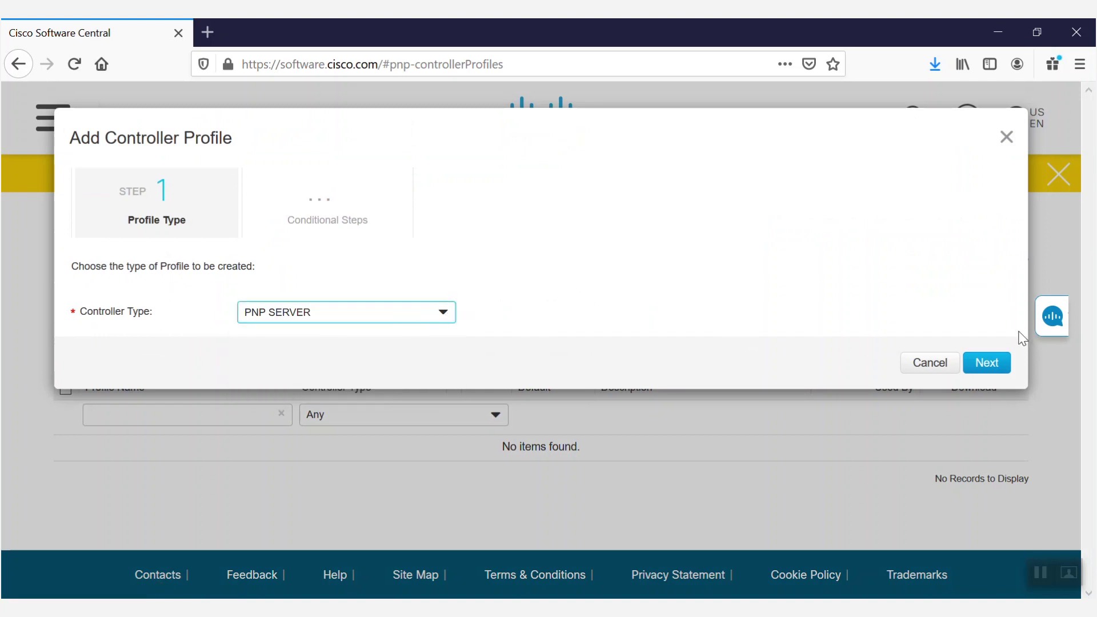
left_click(1004, 369)
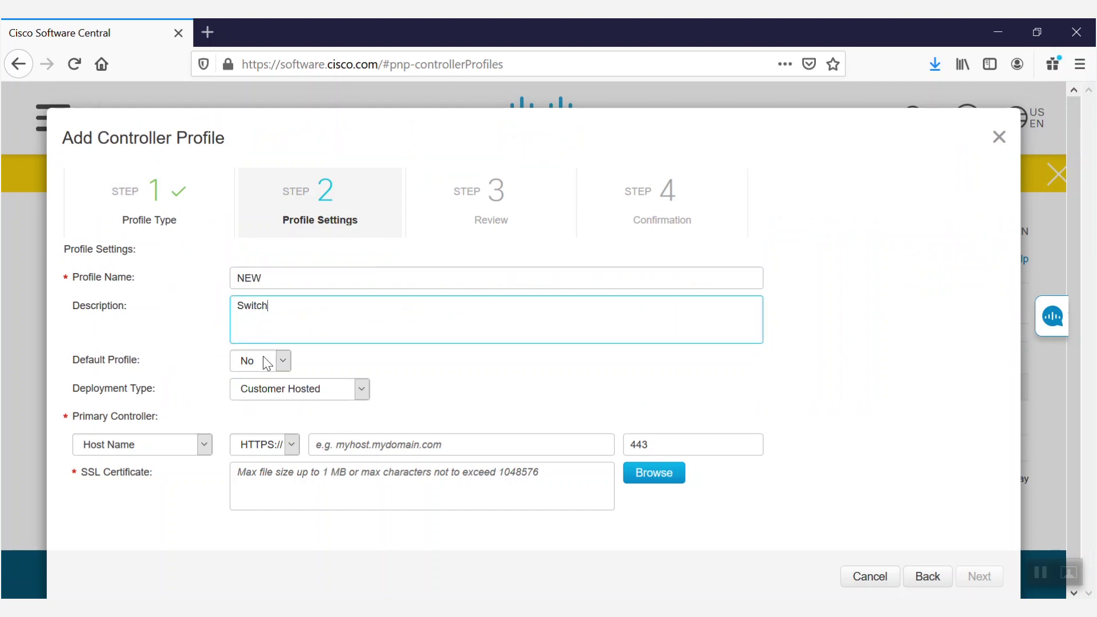
Step: Make the profile the default and paste the controller's host name, identifying it by Host Name
left_click(268, 361)
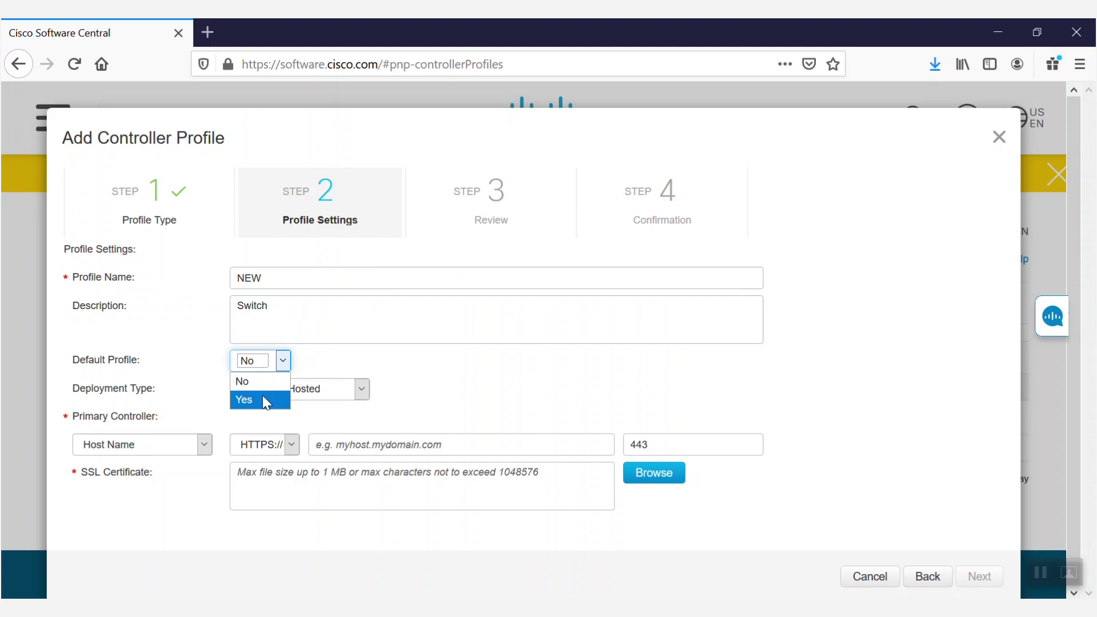
left_click(204, 445)
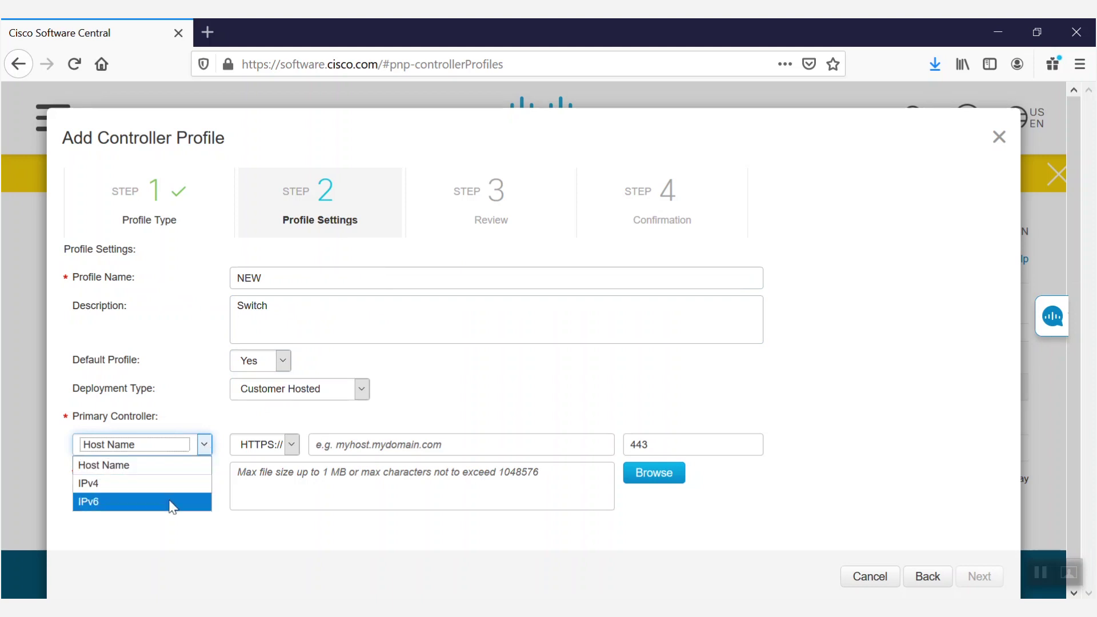
left_click(160, 466)
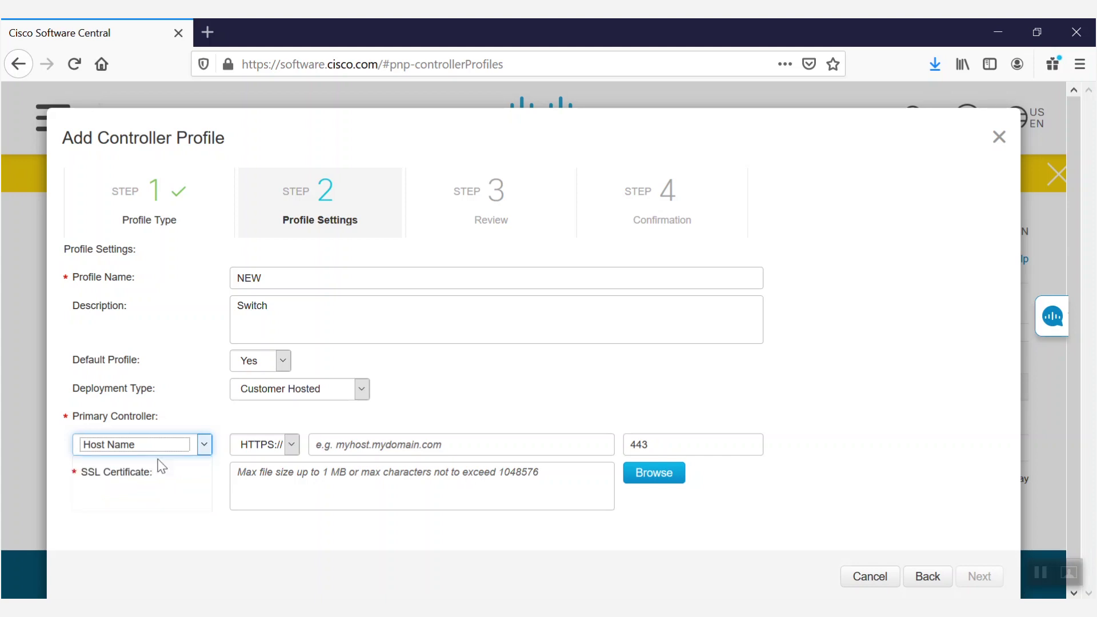
left_click(396, 443)
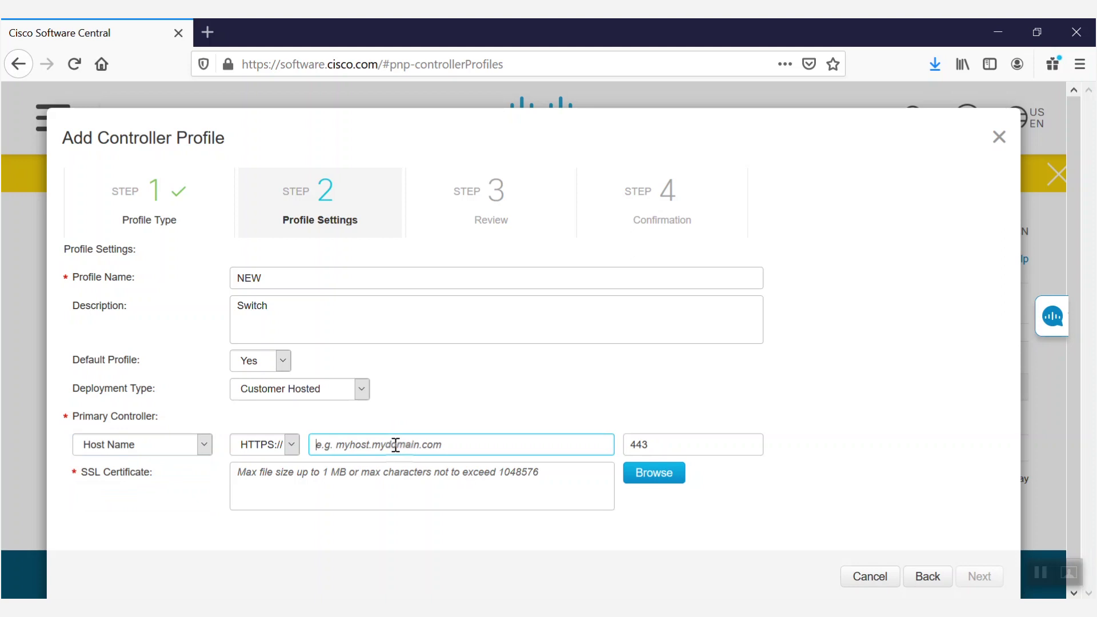
key("ctrl+v")
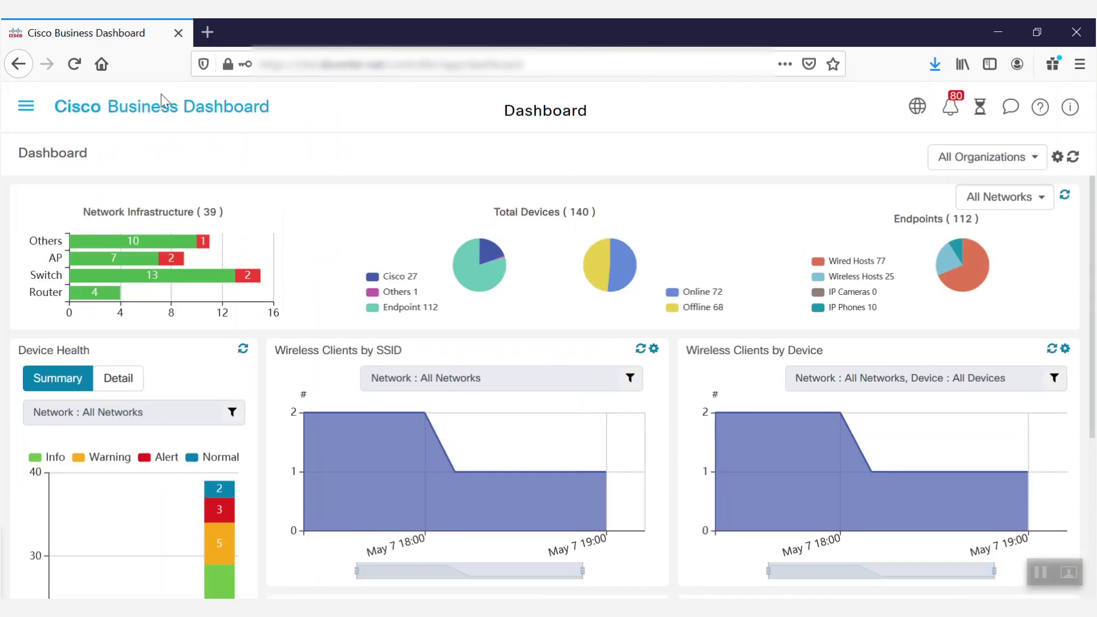
Step: Download Business Dashboard's system certificate from System > Certificate as system.cert.pem
left_click(26, 105)
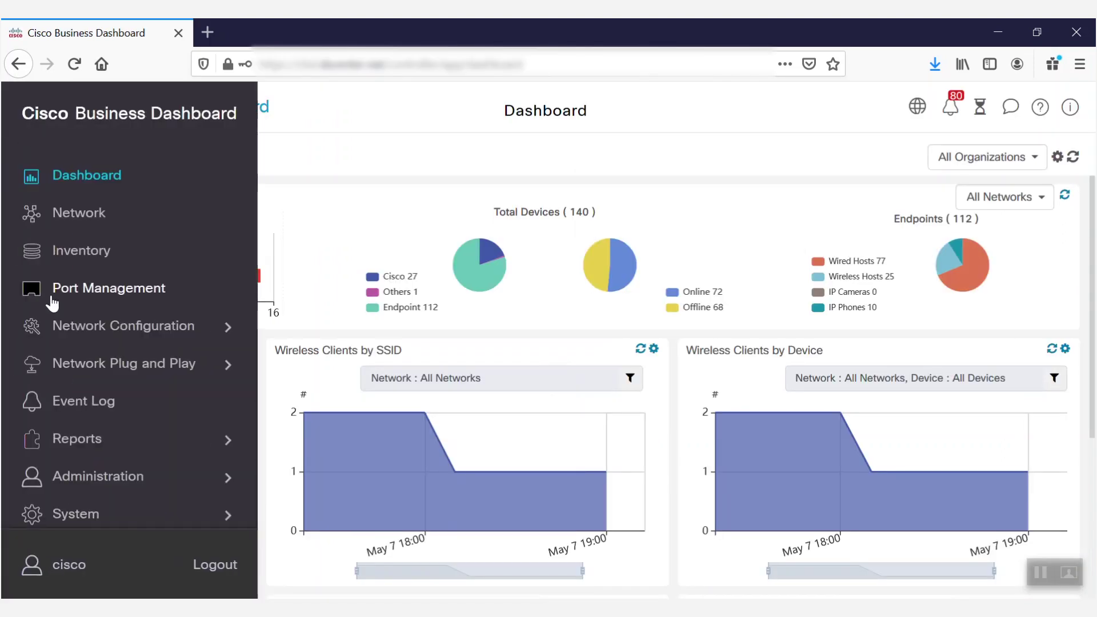
left_click(93, 509)
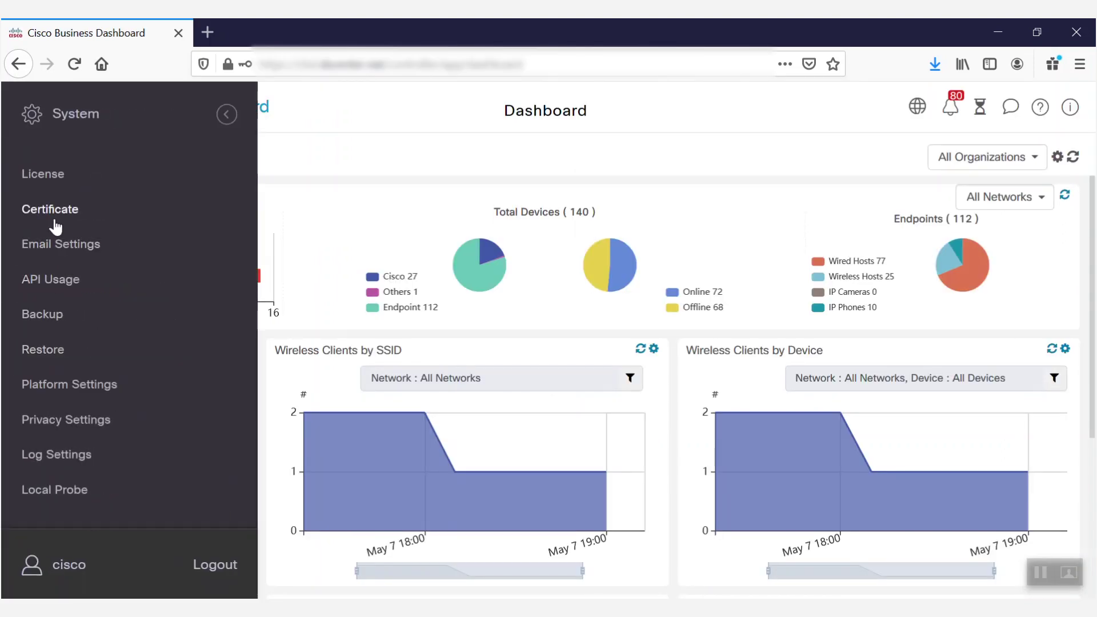
left_click(51, 210)
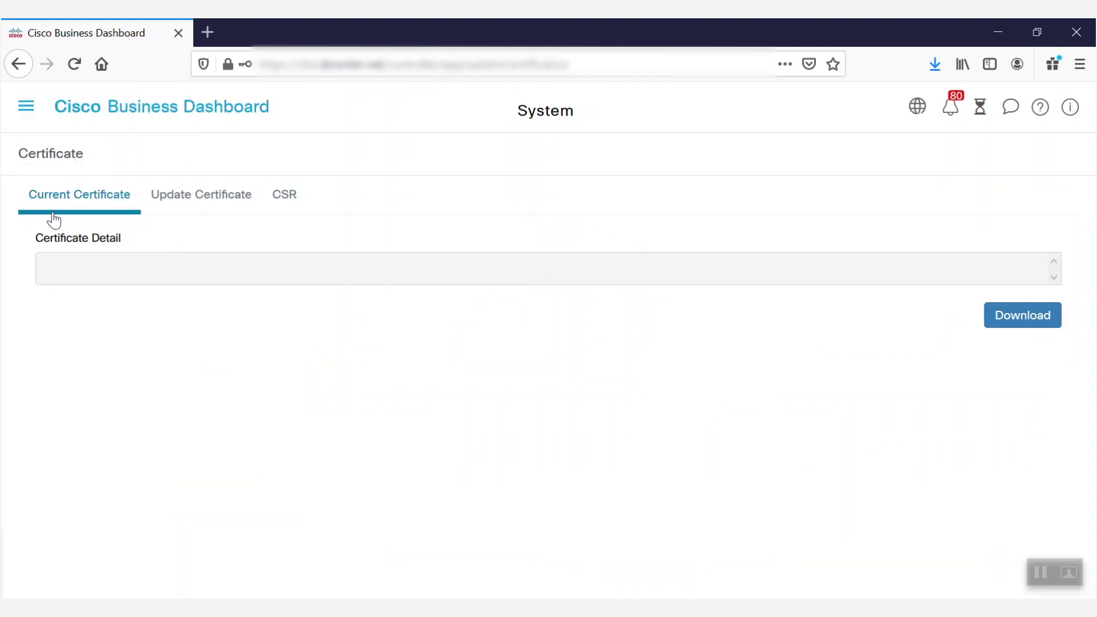
scroll(548, 400, "down", 5)
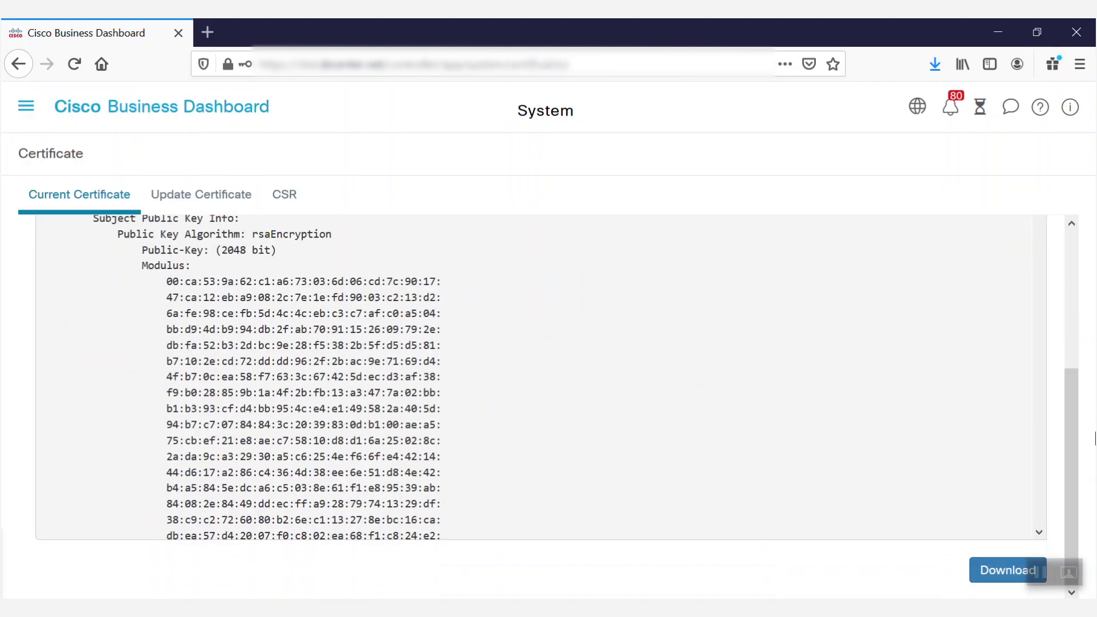
left_click(1009, 571)
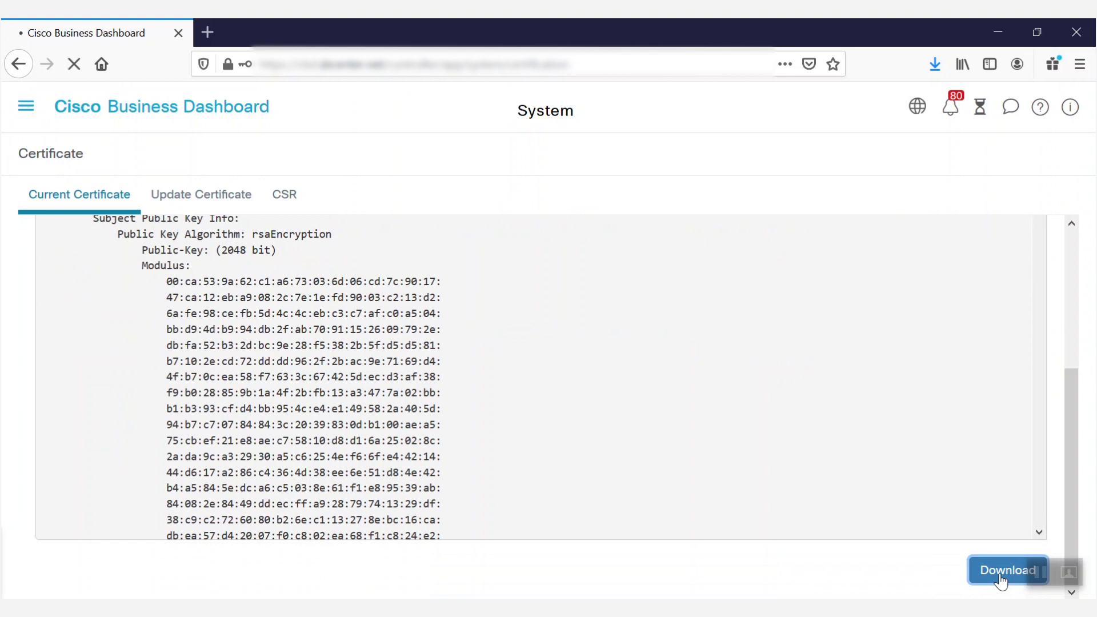
left_click(634, 389)
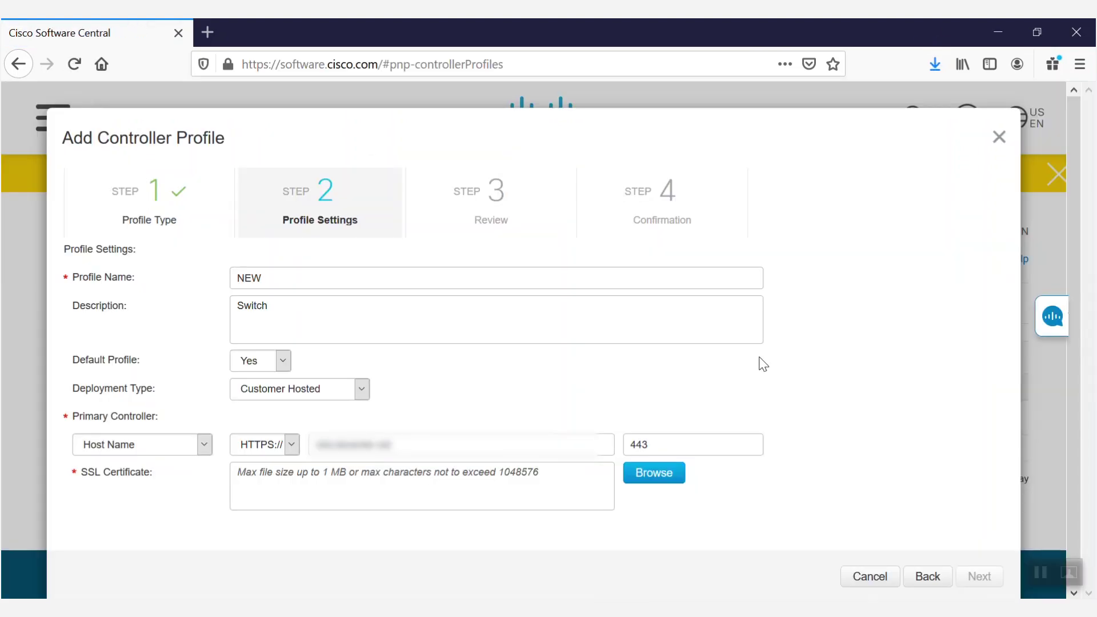
Step: Upload system.cert.pem from Downloads as the profile's certificate
left_click(660, 479)
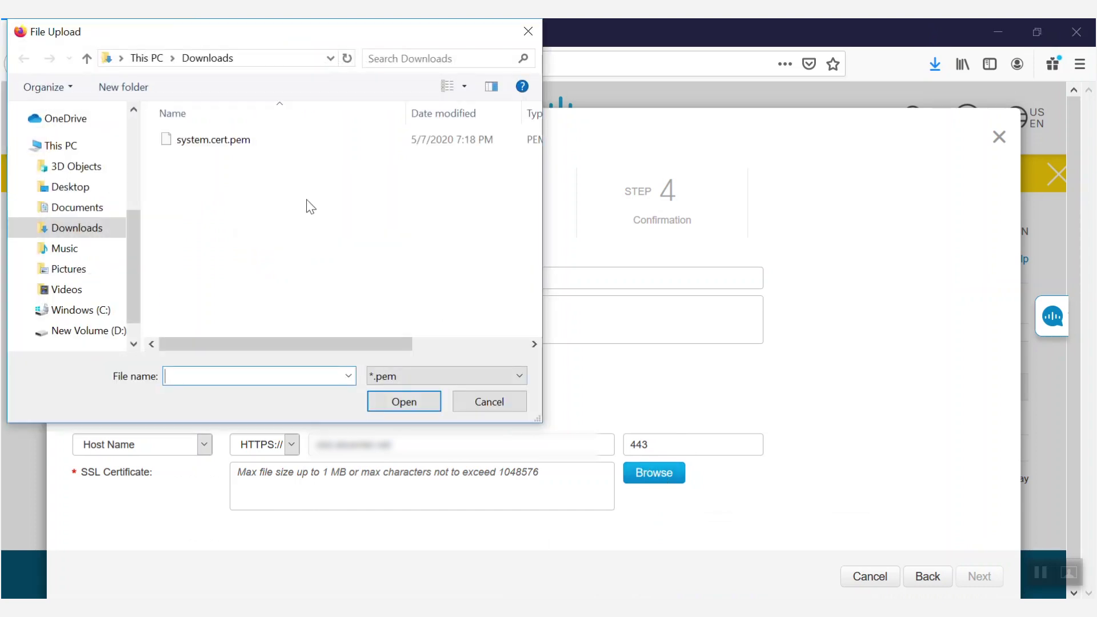
left_click(244, 148)
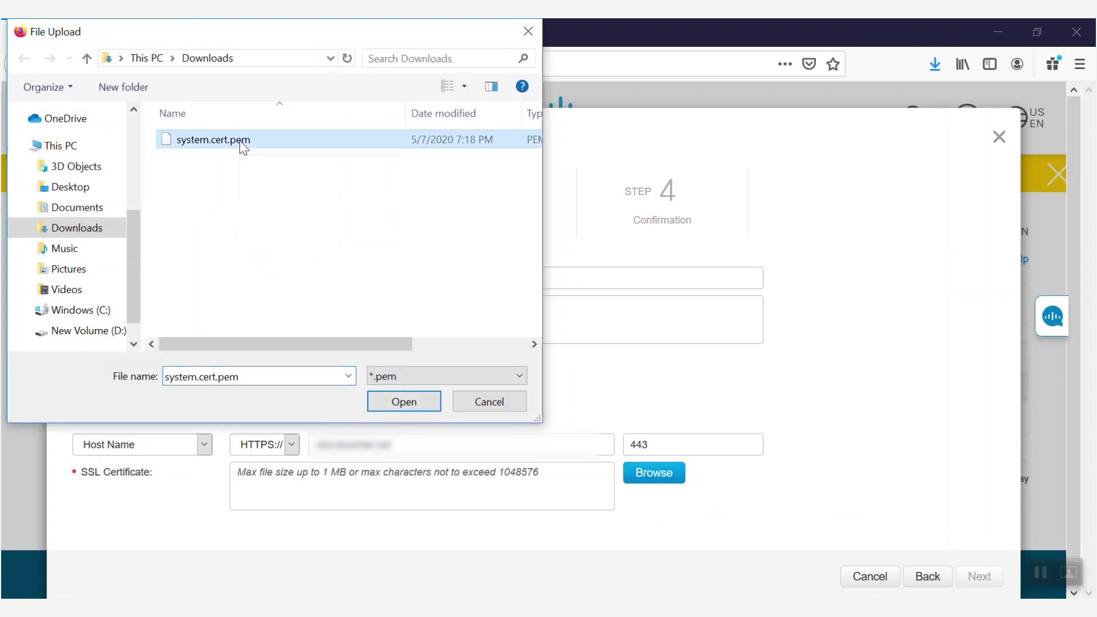
left_click(404, 401)
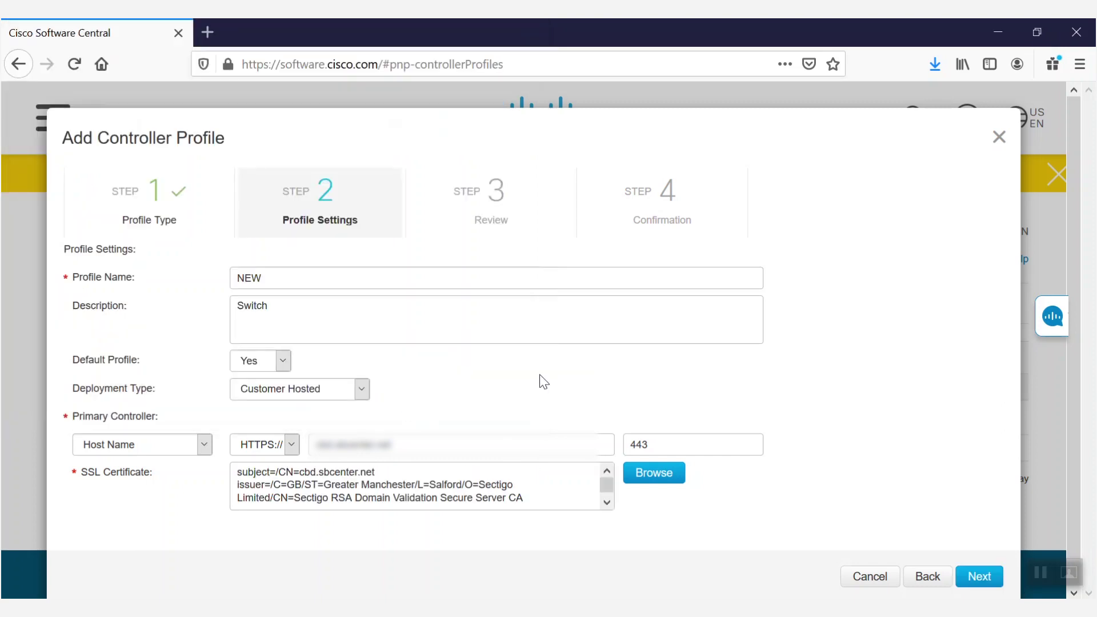
Step: Review and submit the NEW controller profile, returning to the profiles list
left_click(975, 567)
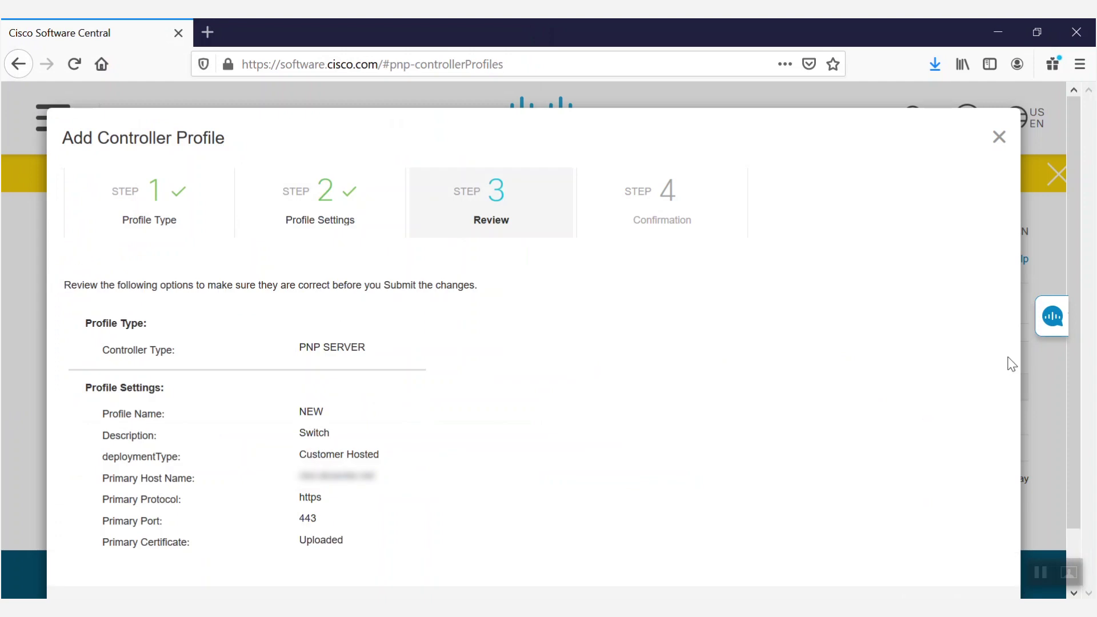
scroll(1085, 289, "down", 2)
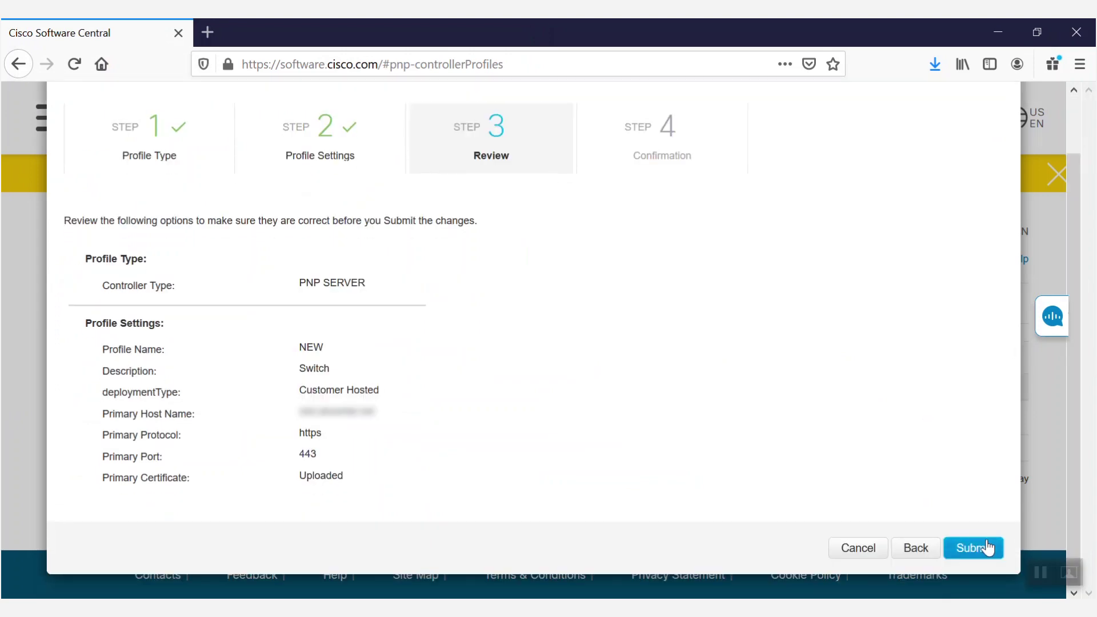
left_click(987, 548)
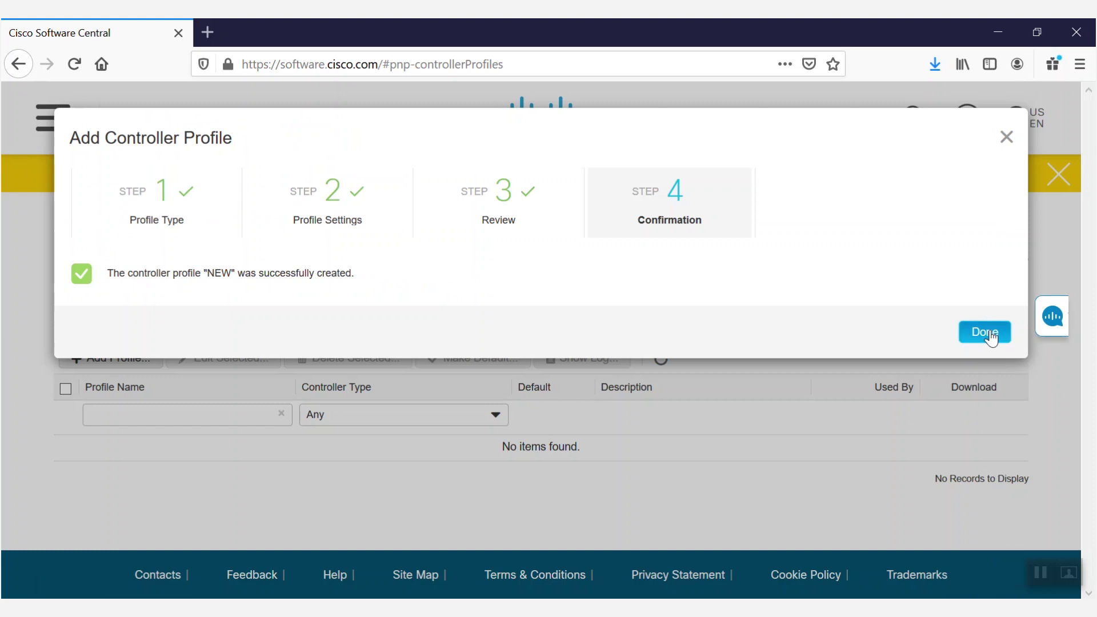
left_click(984, 332)
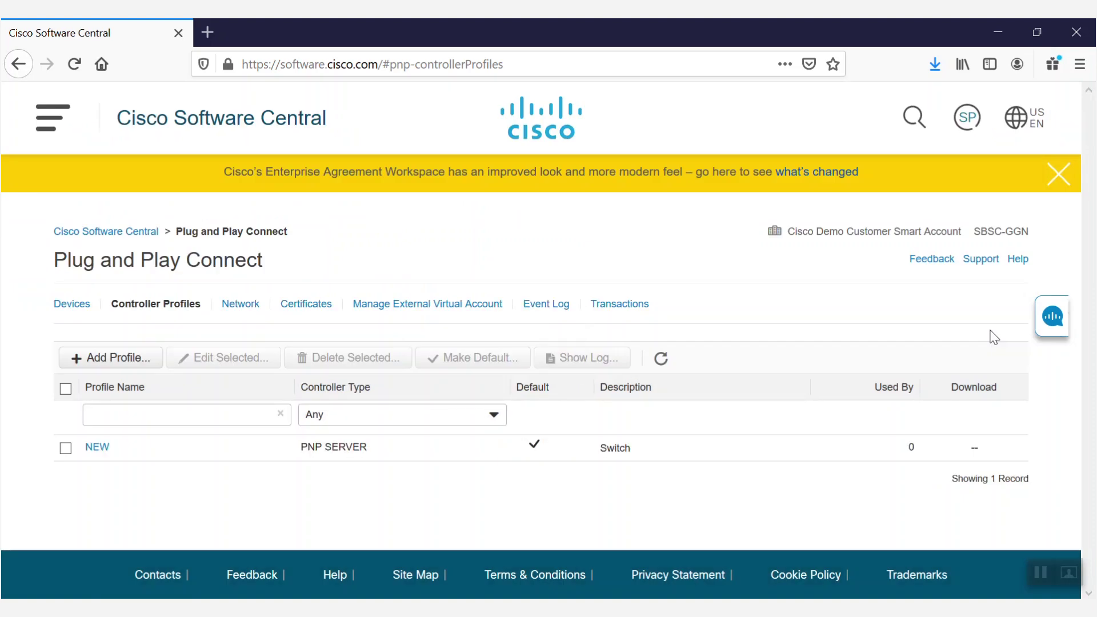
Step: Start adding a device from the Devices tab with manual device entry selected
left_click(85, 307)
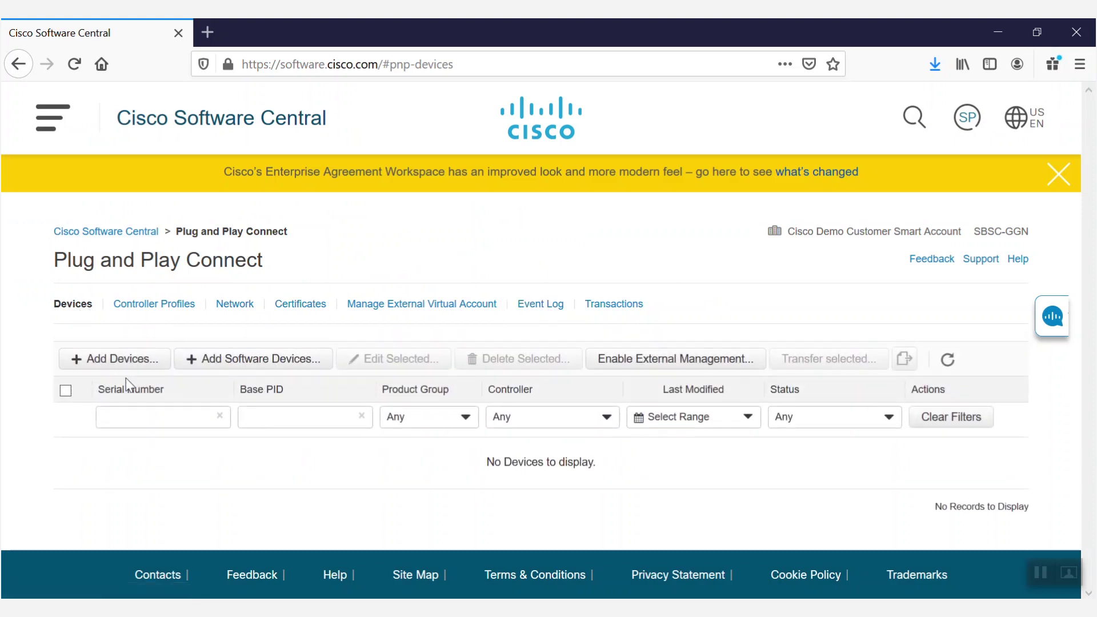
left_click(139, 359)
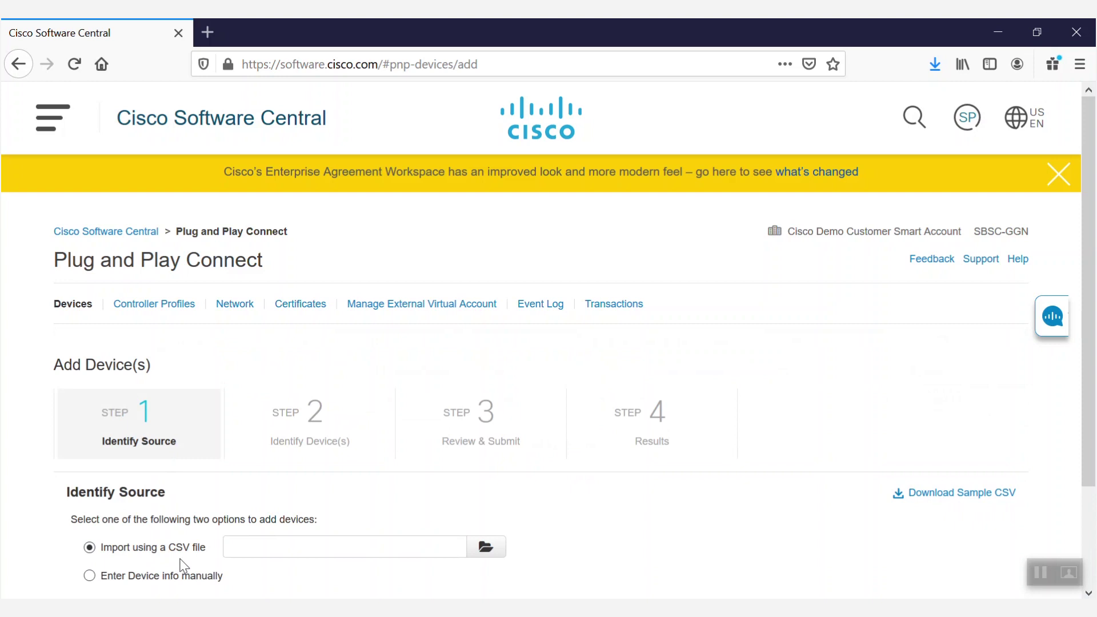
left_click(89, 575)
scroll(1093, 403, "down", 2)
Step: Identify a new device by its pasted serial number with Base PID SG350-28MP-K9-NA
left_click(1003, 558)
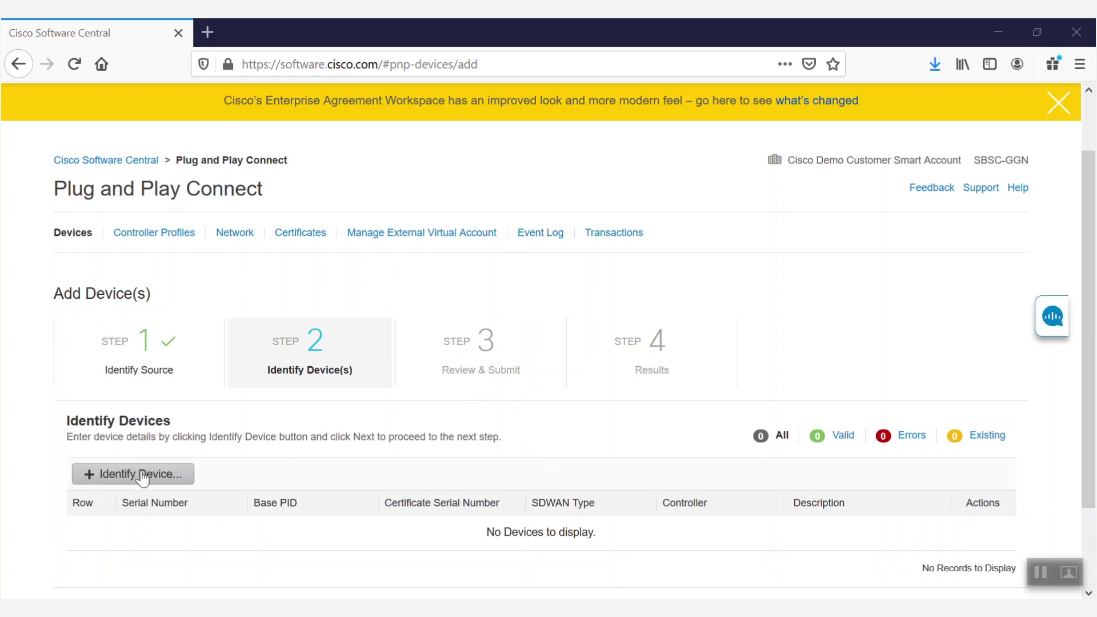
left_click(141, 479)
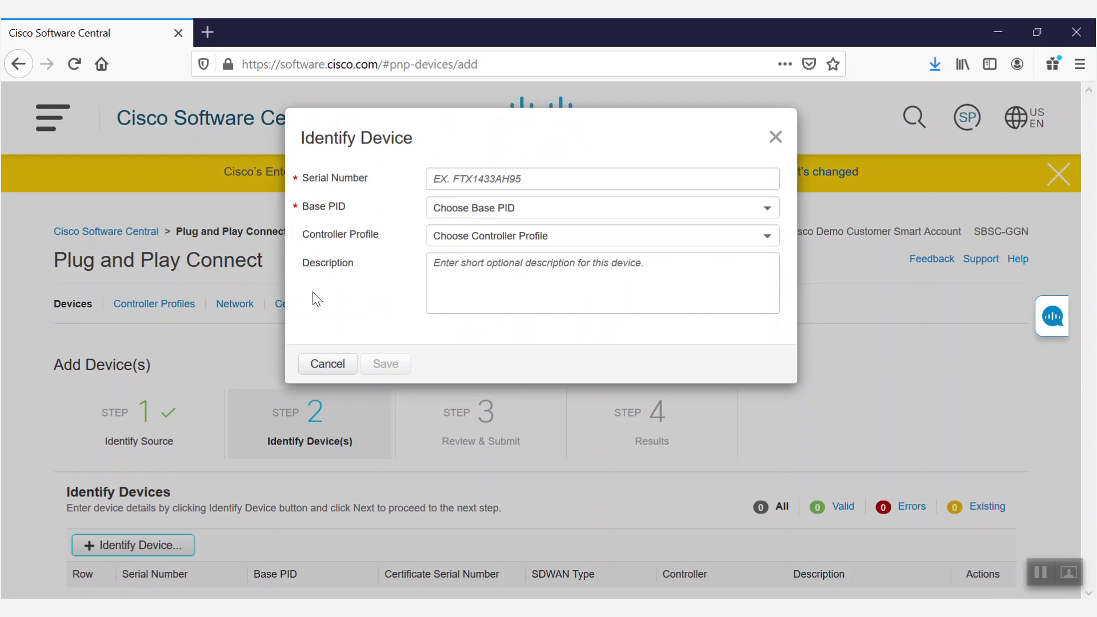
key("ctrl+v")
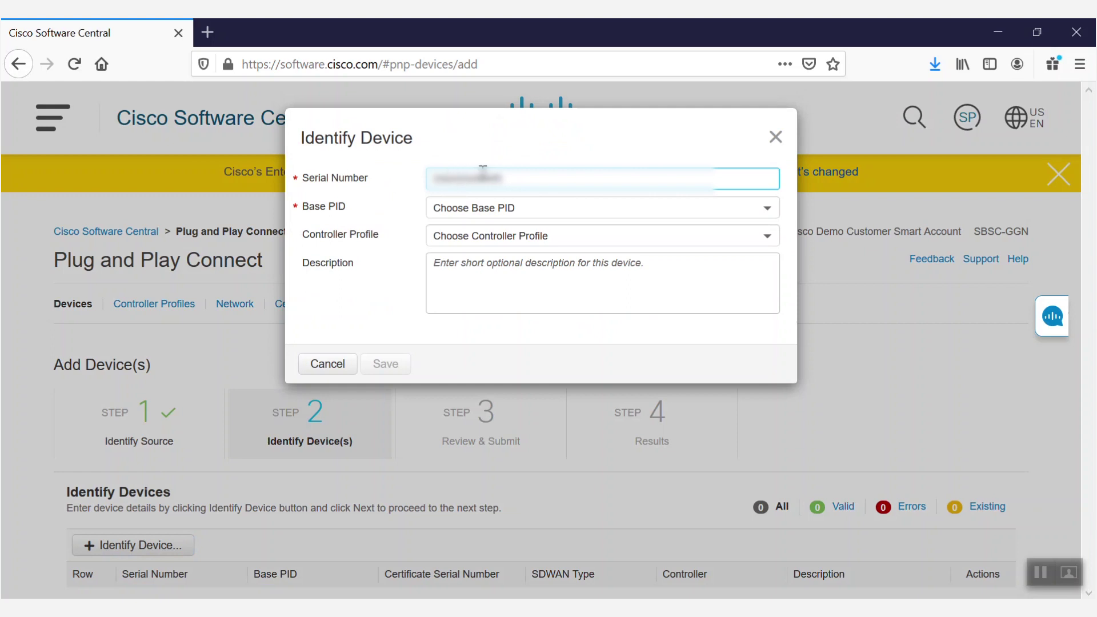
left_click(485, 207)
type("SG350-28MP")
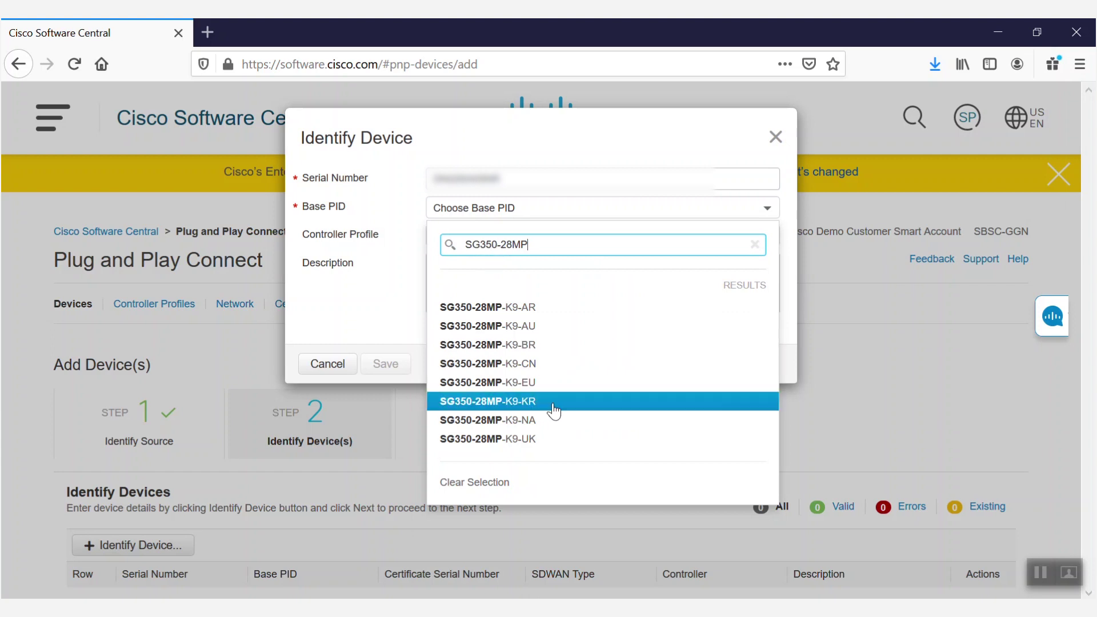
left_click(553, 425)
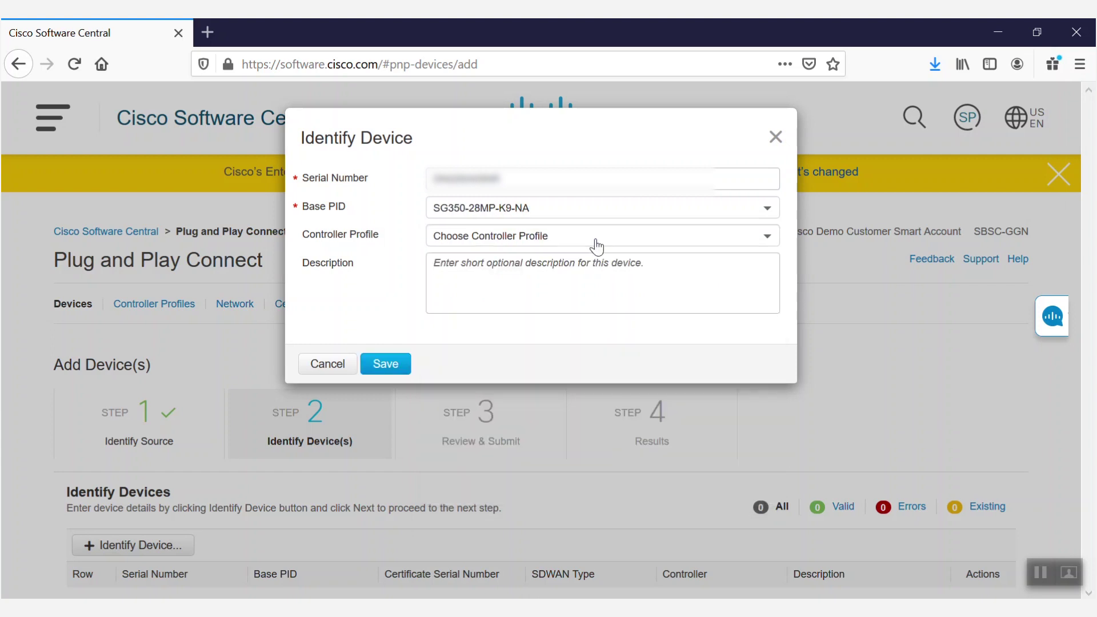
Step: Assign controller profile NEW, add a description, and save the device
left_click(594, 239)
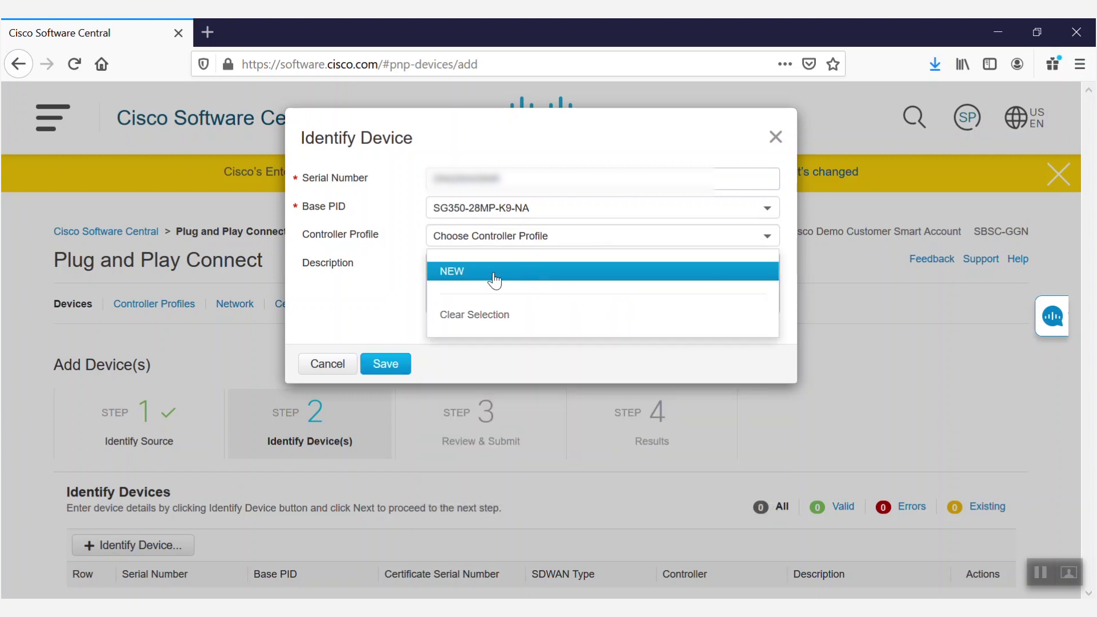
left_click(494, 271)
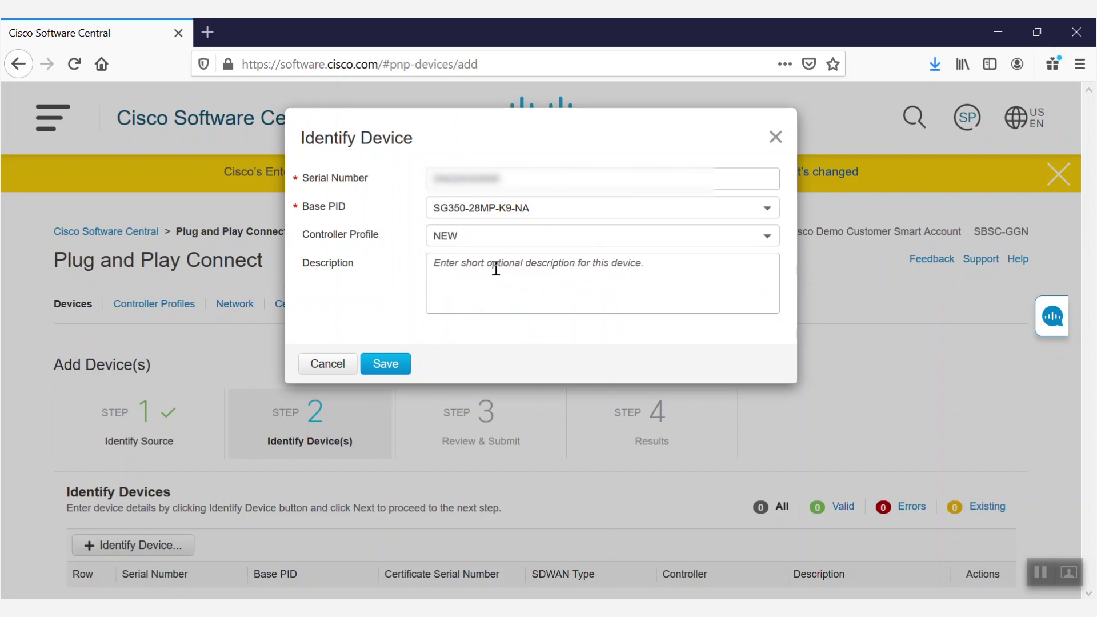
left_click(526, 272)
type("Switch")
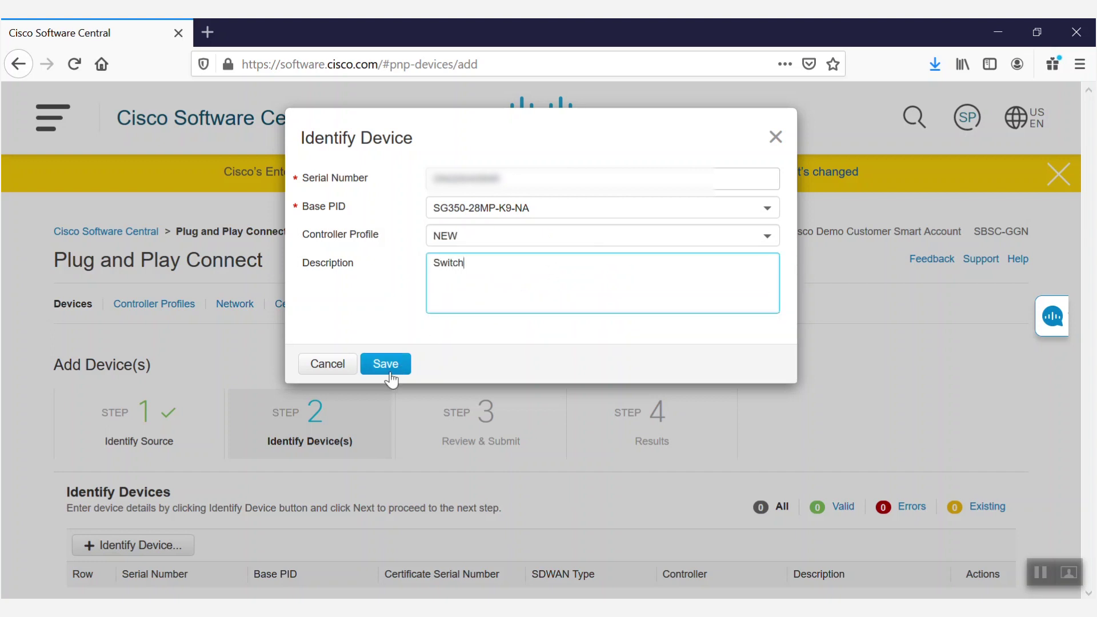
left_click(390, 368)
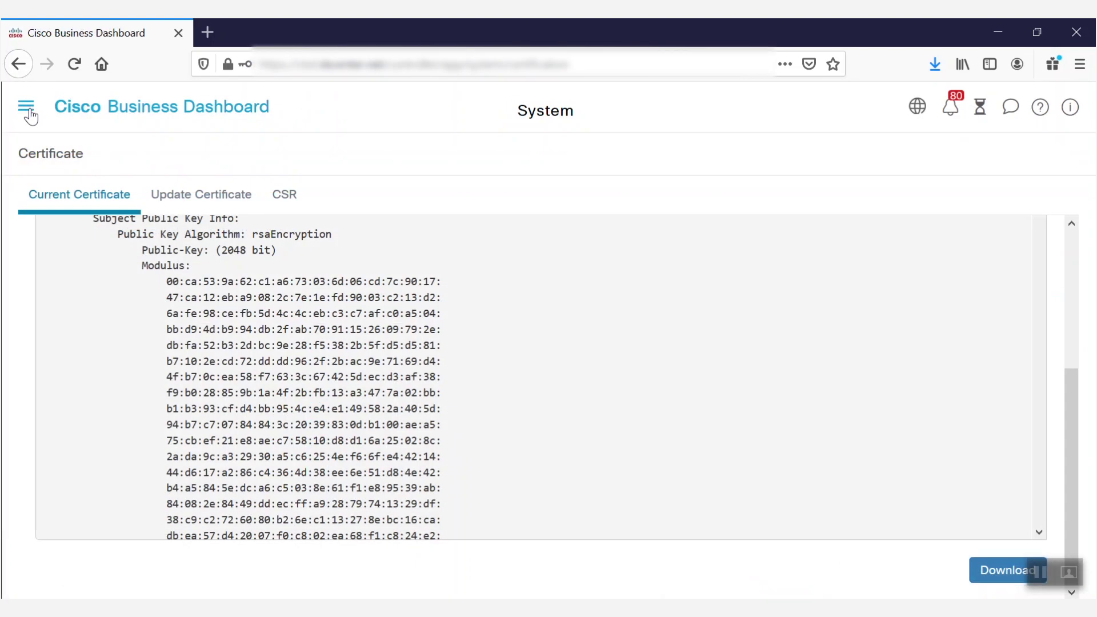
Step: Begin adding a device under Network Plug and Play > Enabled Devices in Business Dashboard
left_click(31, 114)
left_click(162, 122)
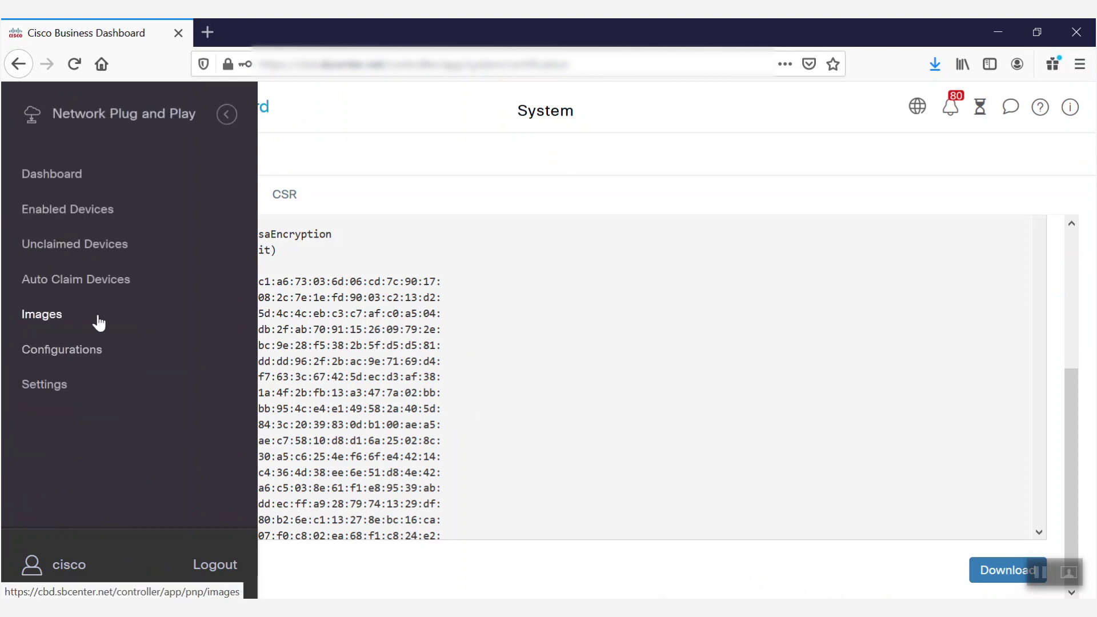
left_click(57, 210)
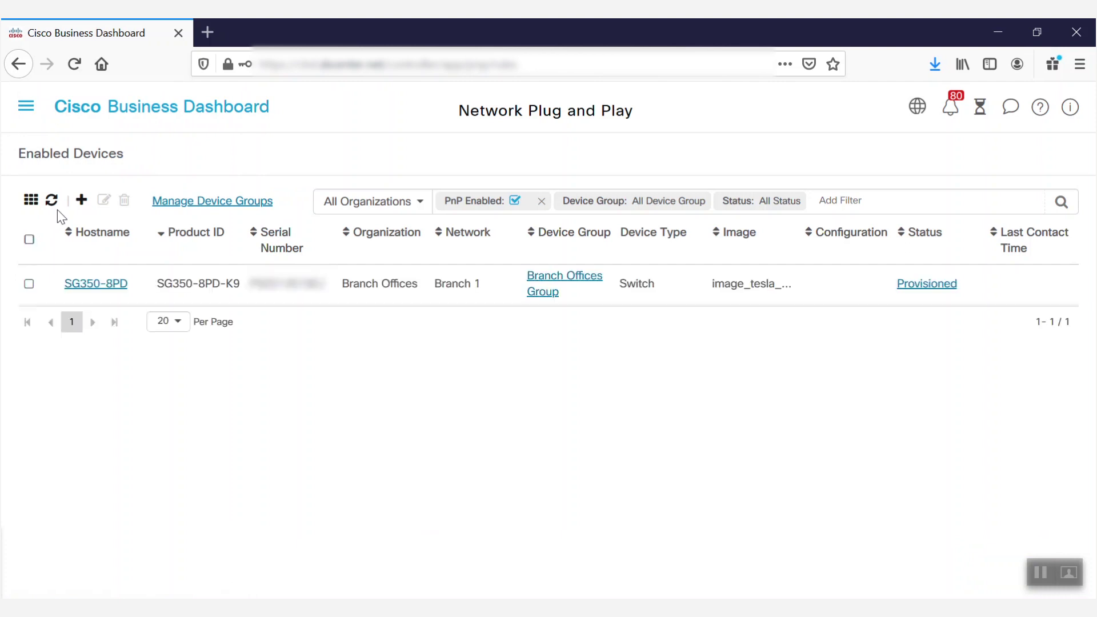
left_click(83, 202)
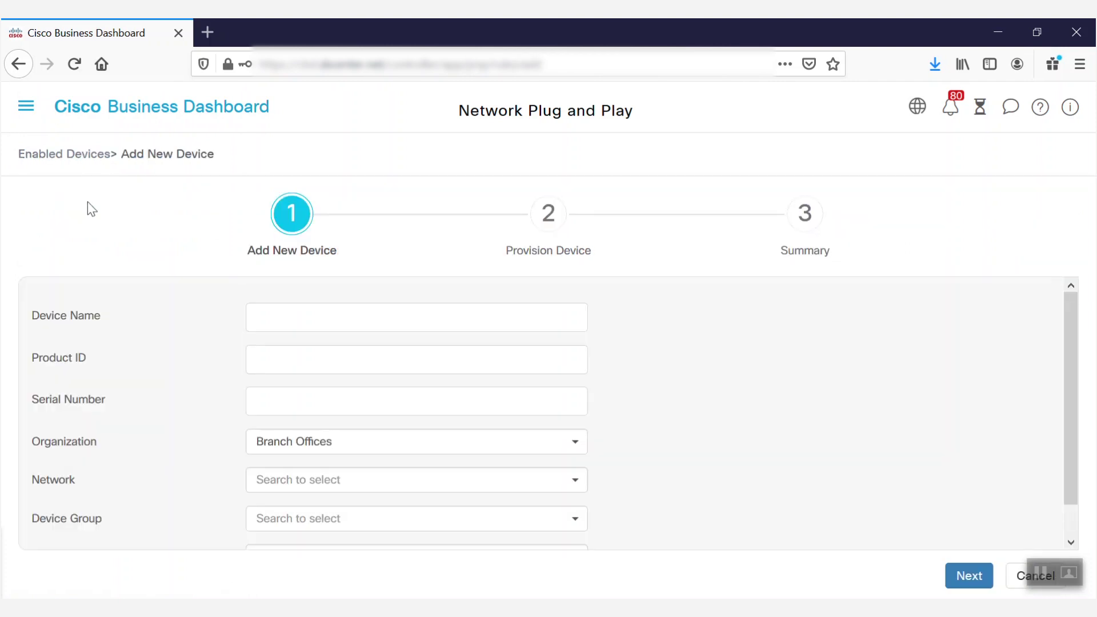
Step: Define device SG350 with product ID SG350-28MP-K9 and device type Switch, then continue to provisioning
type("SG350")
key("Tab")
type("SG")
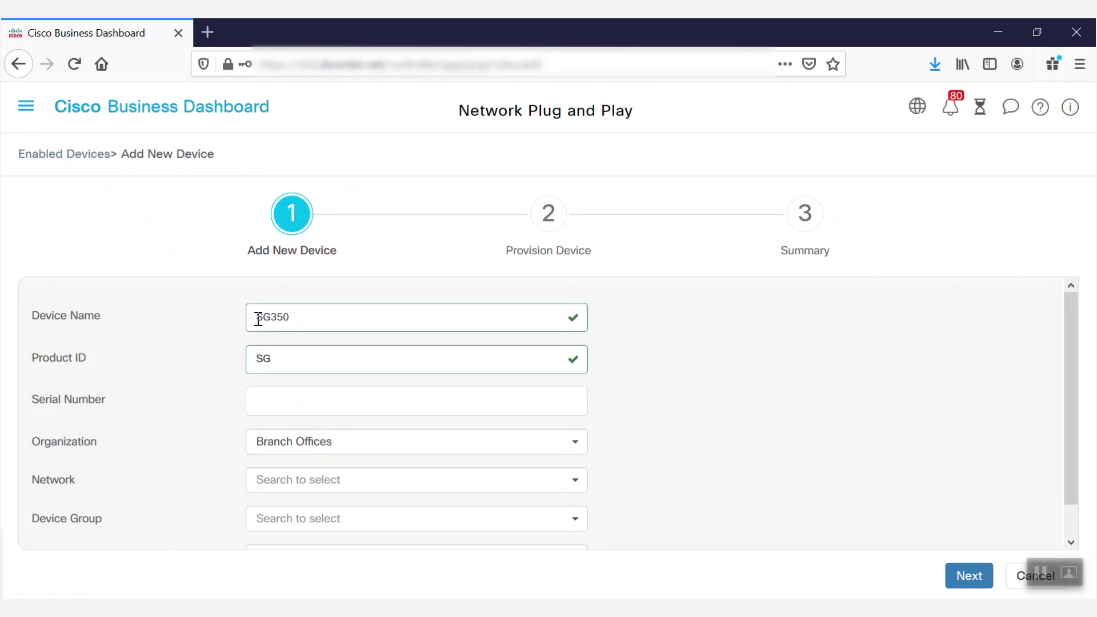
type("350-28MP-K9")
scroll(1074, 319, "down", 1)
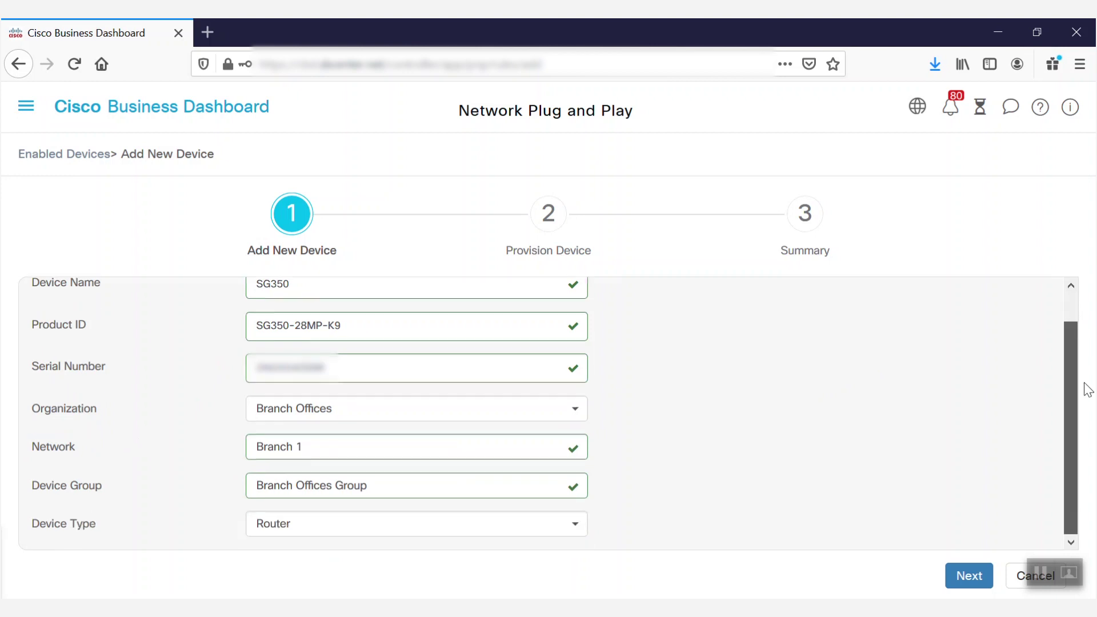
left_click(543, 529)
left_click(411, 476)
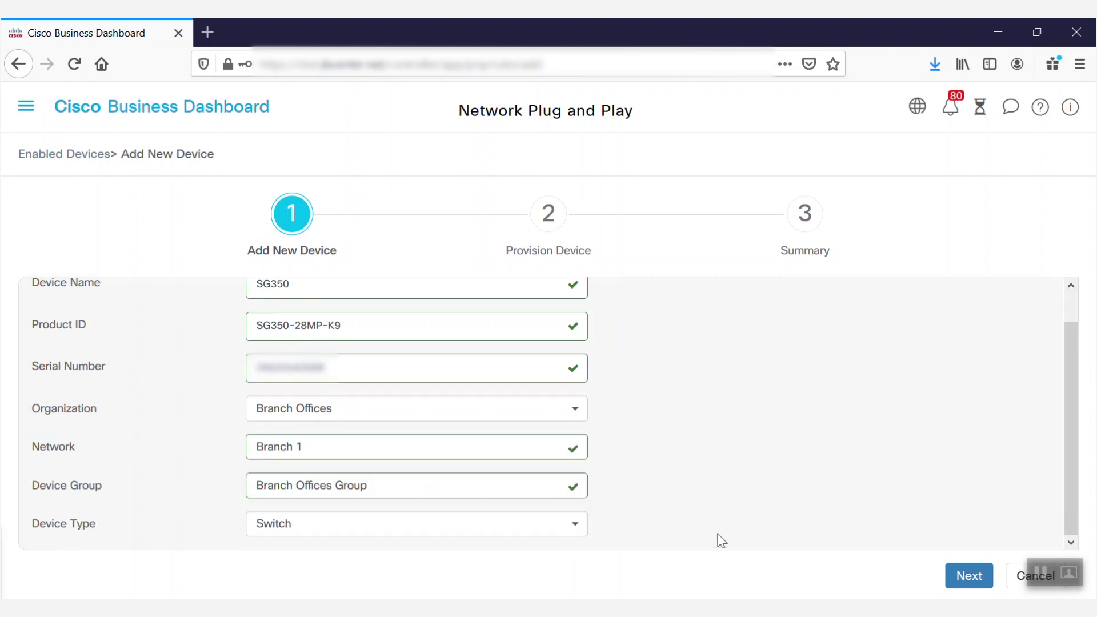
left_click(975, 581)
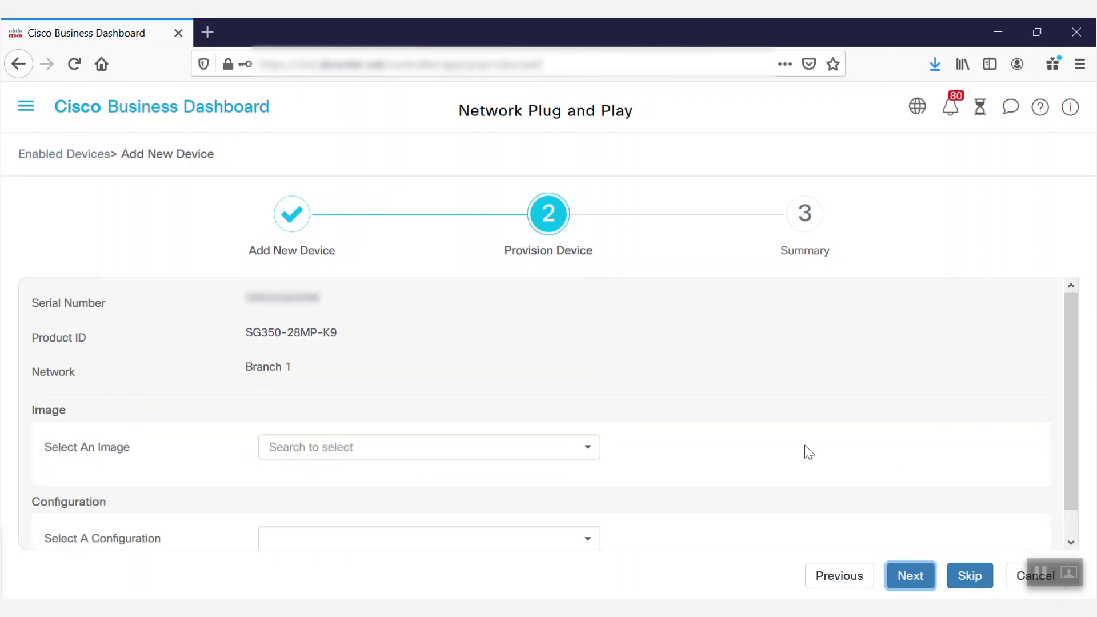
Step: Select the tesla hybrid 2.5.0.92 image and the Branch 1 SG350 configuration
left_click(532, 447)
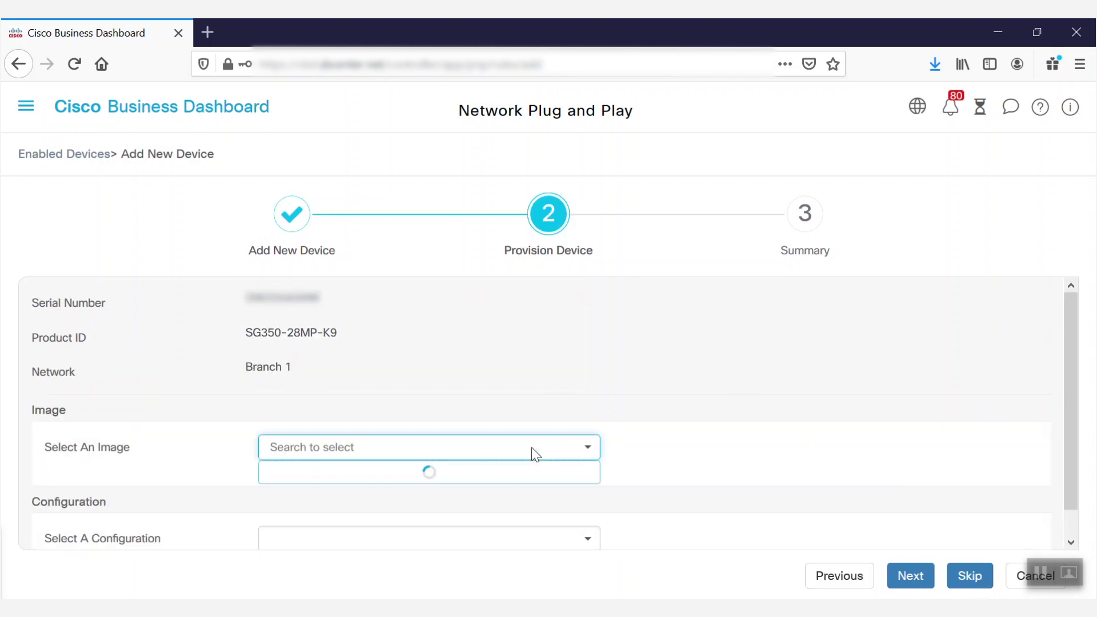
left_click(443, 517)
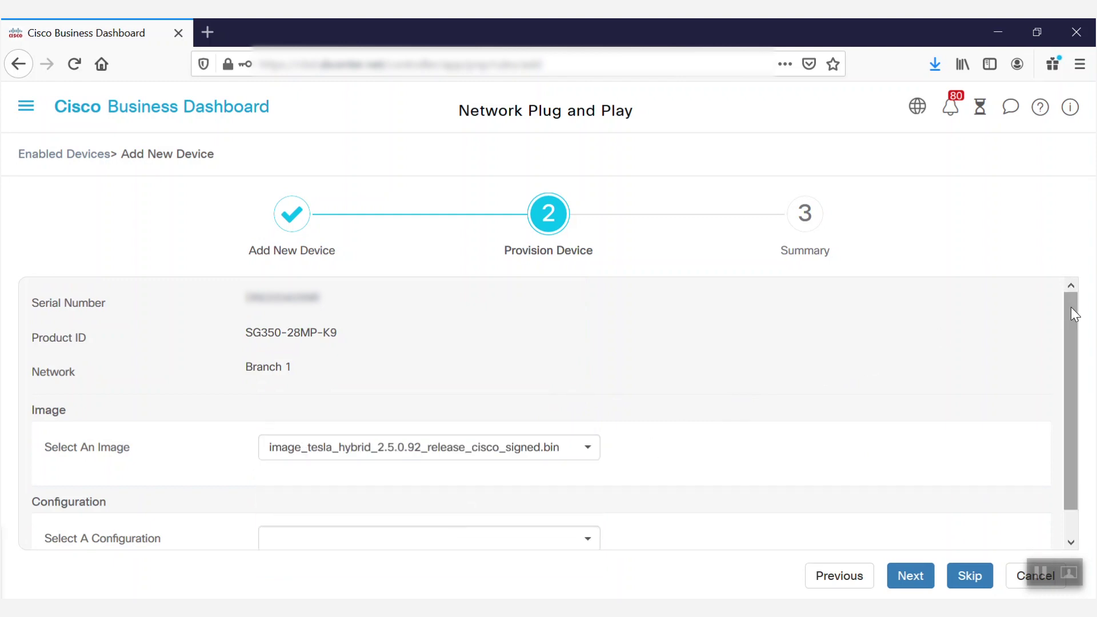
left_click_drag(1071, 307, 1075, 368)
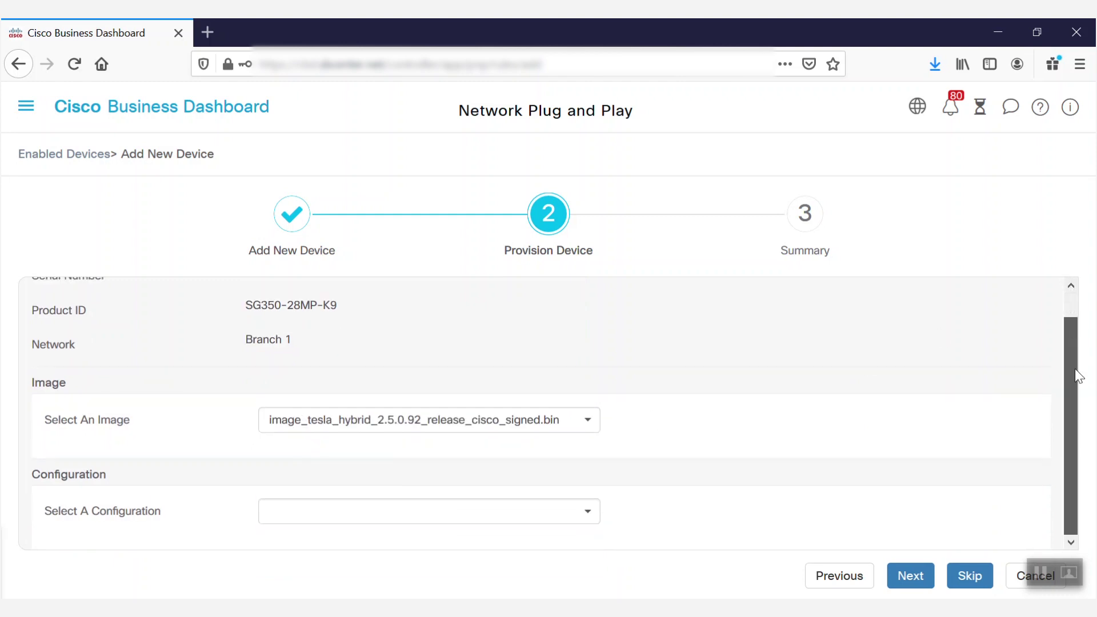
left_click(585, 514)
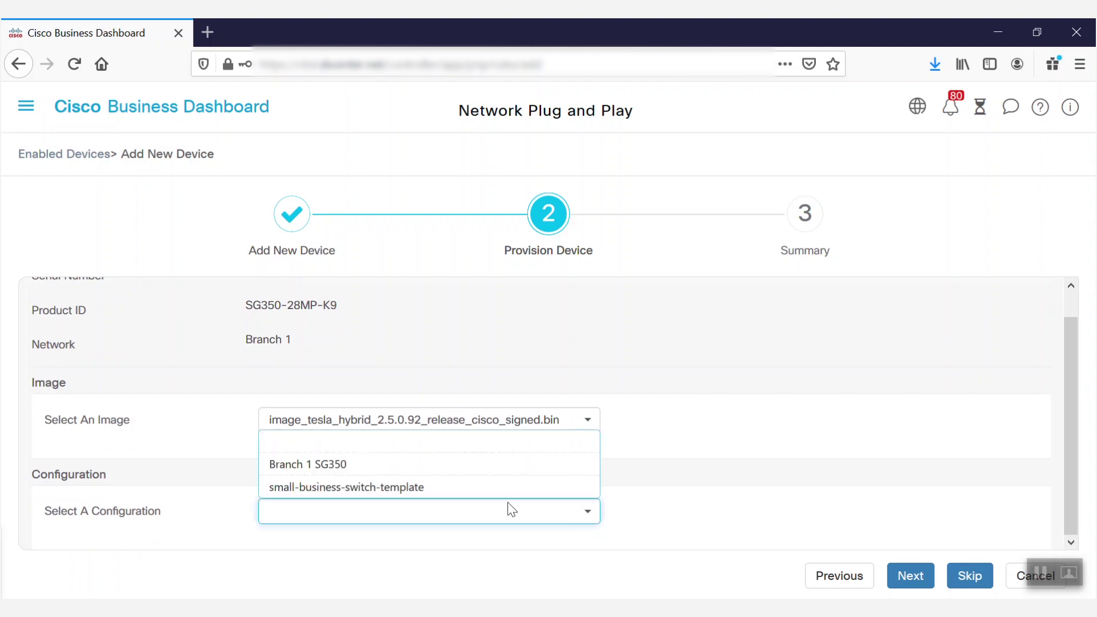
left_click(466, 488)
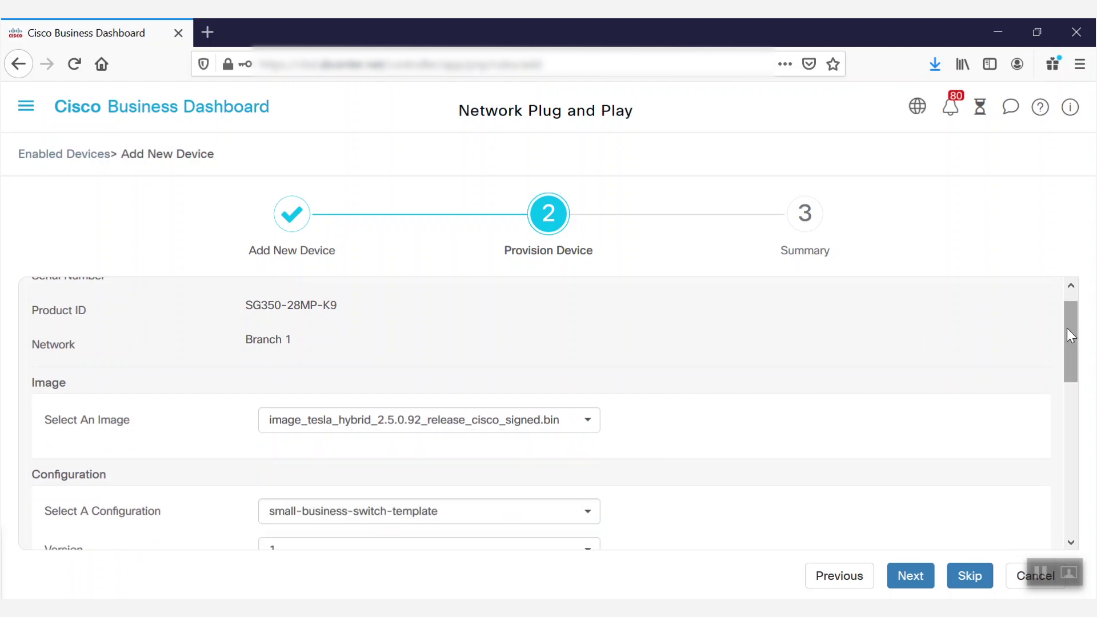
left_click_drag(1070, 331, 1072, 355)
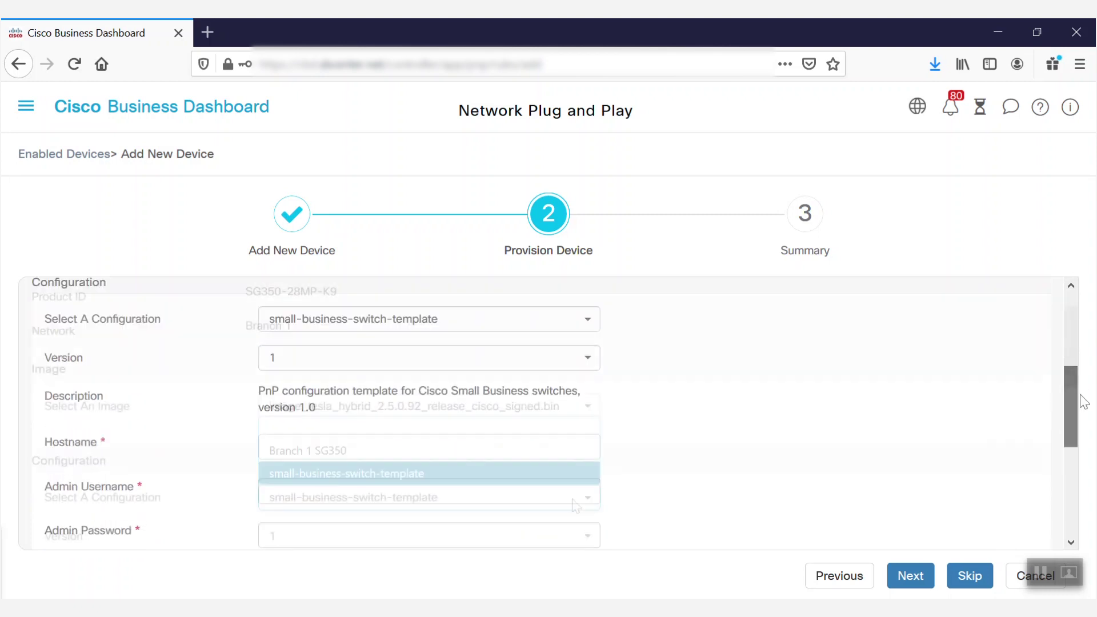
left_click(449, 457)
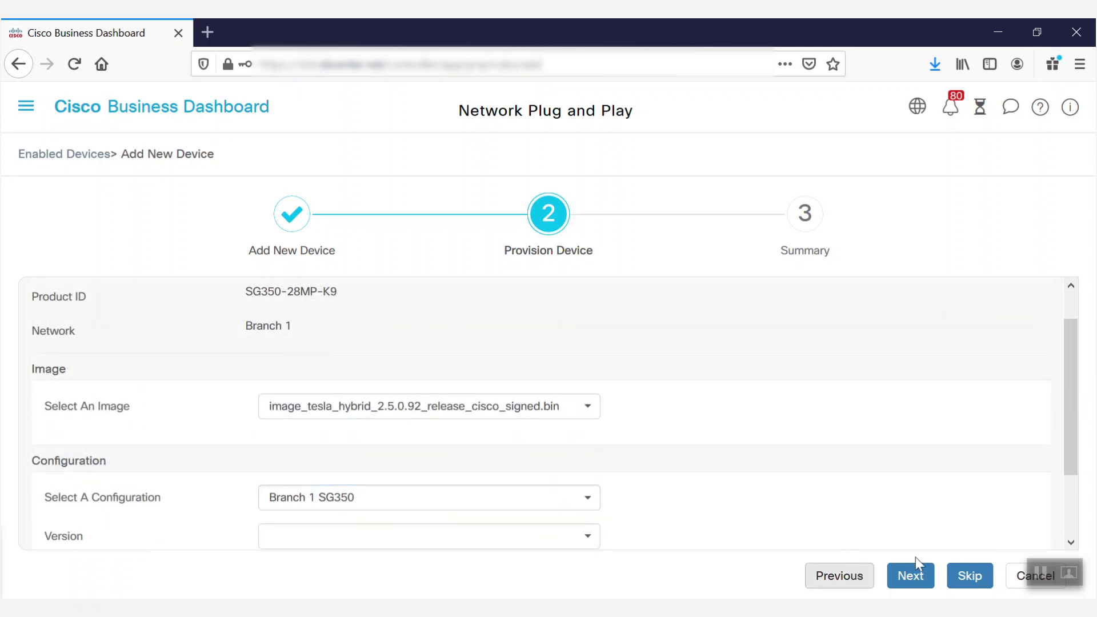
Step: Finish adding the PnP device, leaving it Pending, and open the navigation menu
left_click(918, 580)
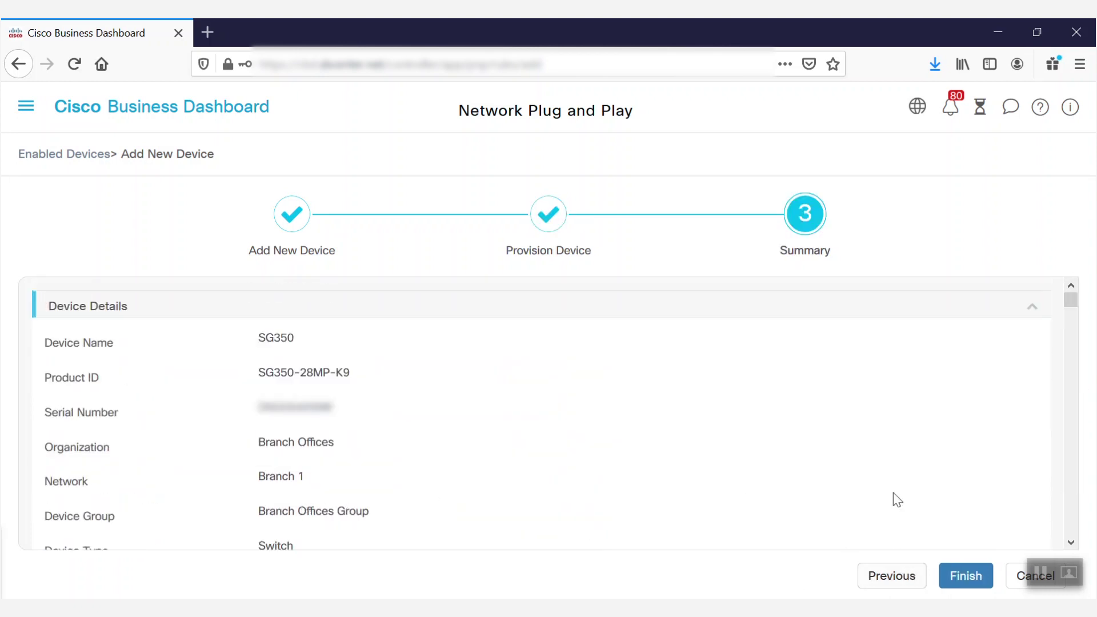
left_click(968, 582)
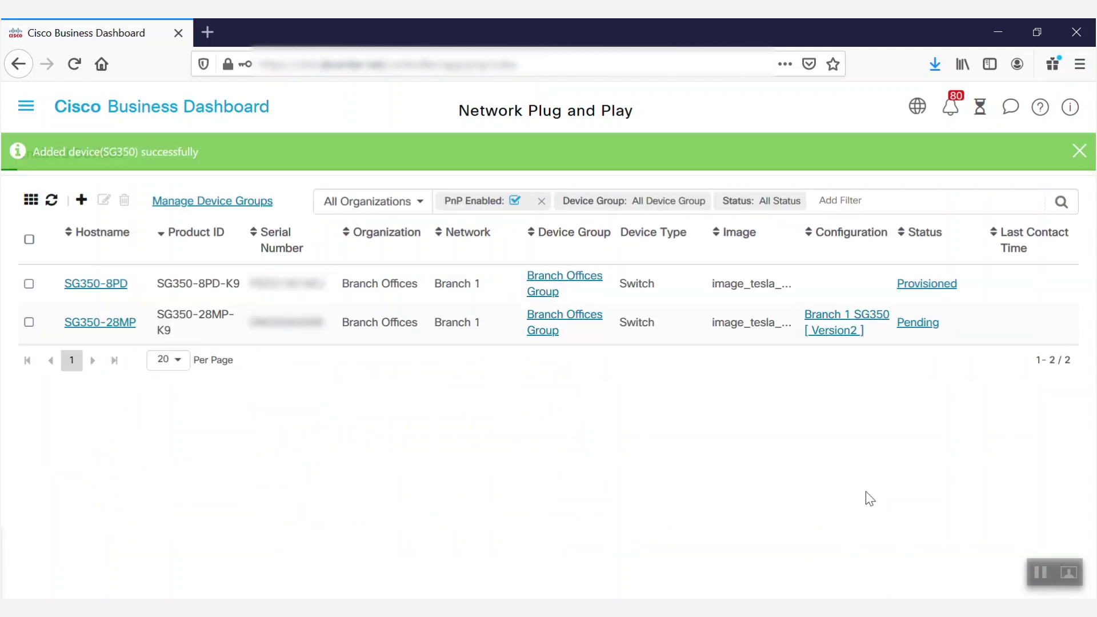
left_click(26, 109)
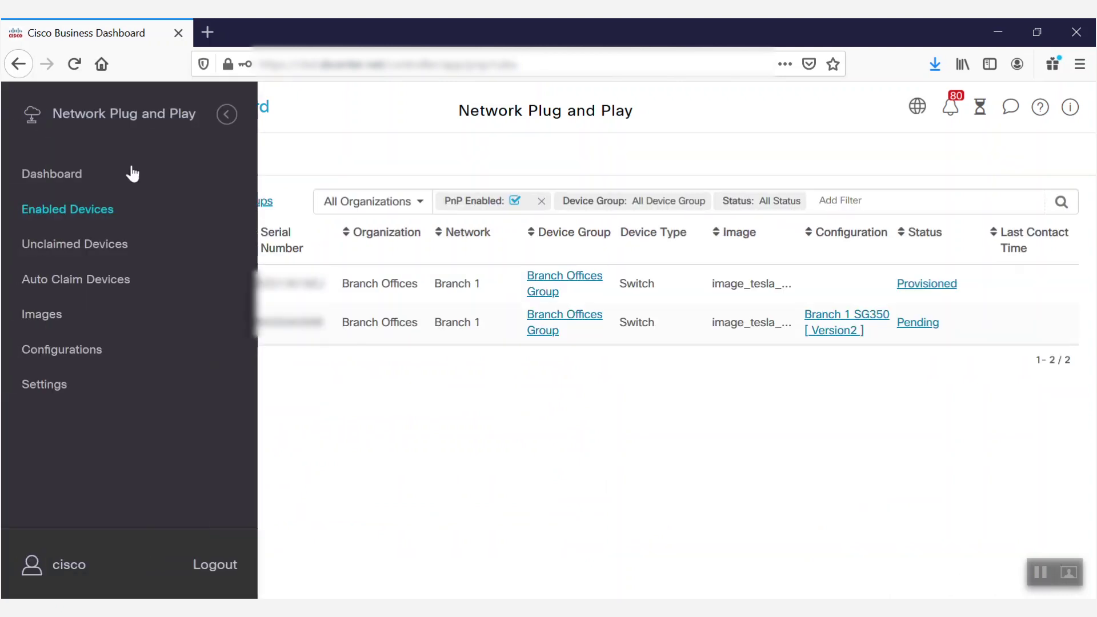
left_click(86, 173)
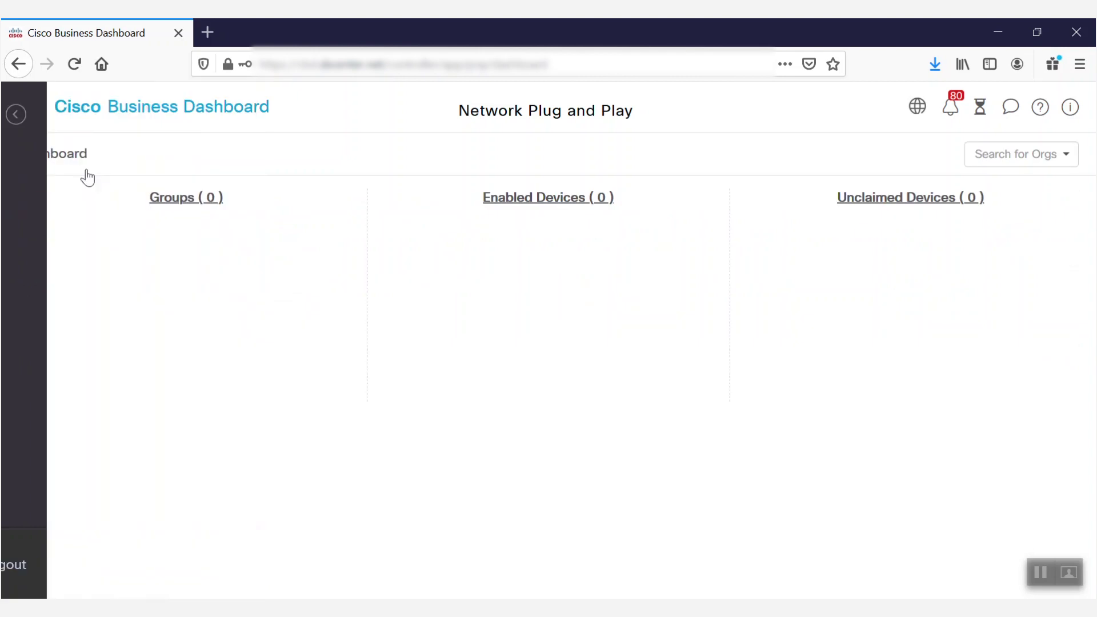